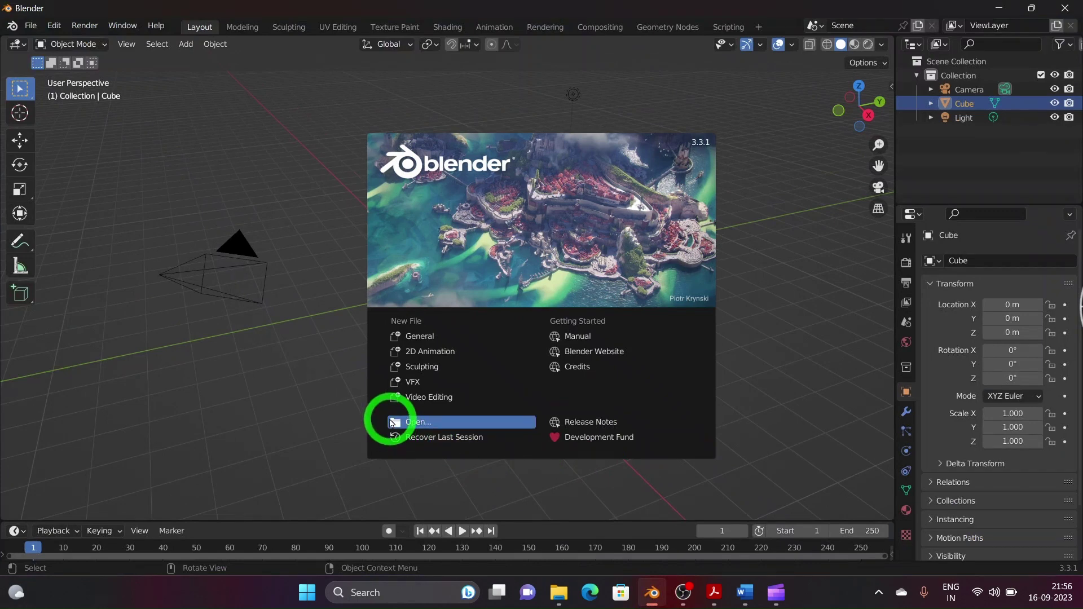
# Step: Create a new Video Editing project and add Video.mp4 from the Desktop's LP21NEW folder as a movie strip
pyautogui.click(421, 398)
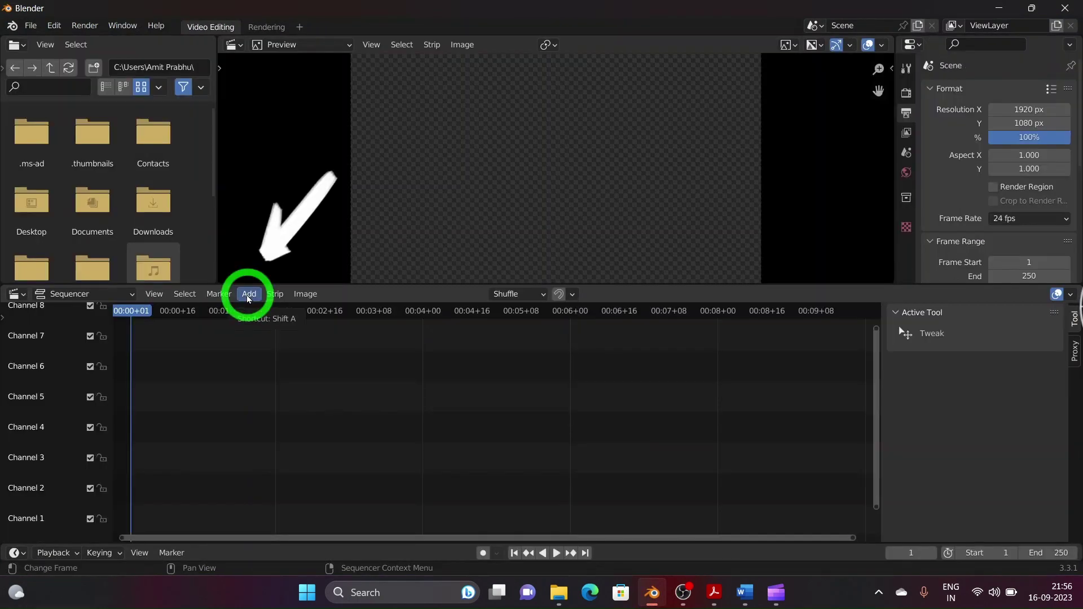
pyautogui.click(248, 296)
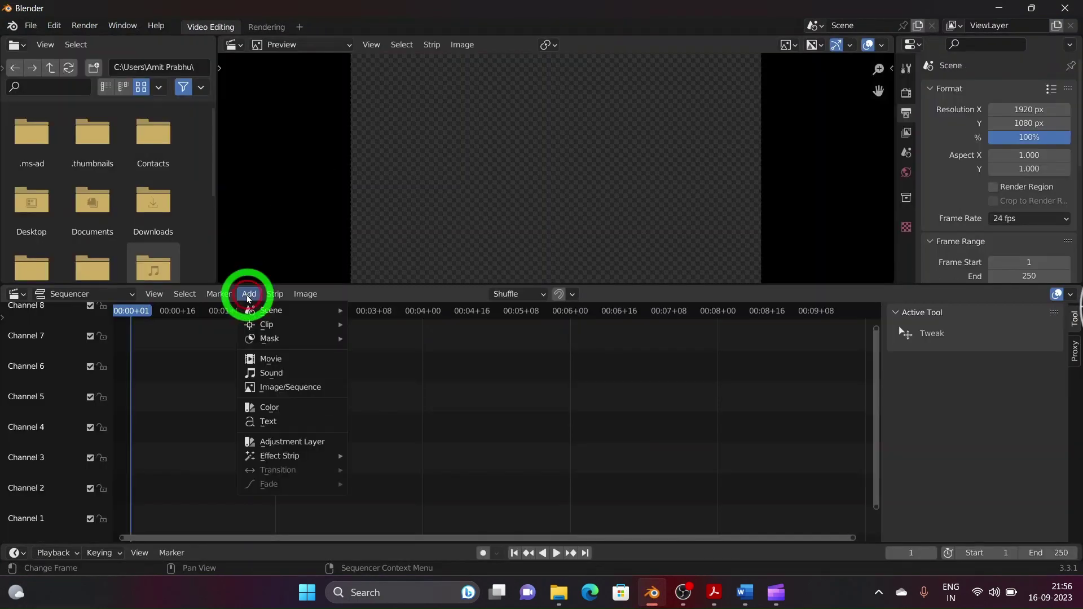
pyautogui.click(270, 360)
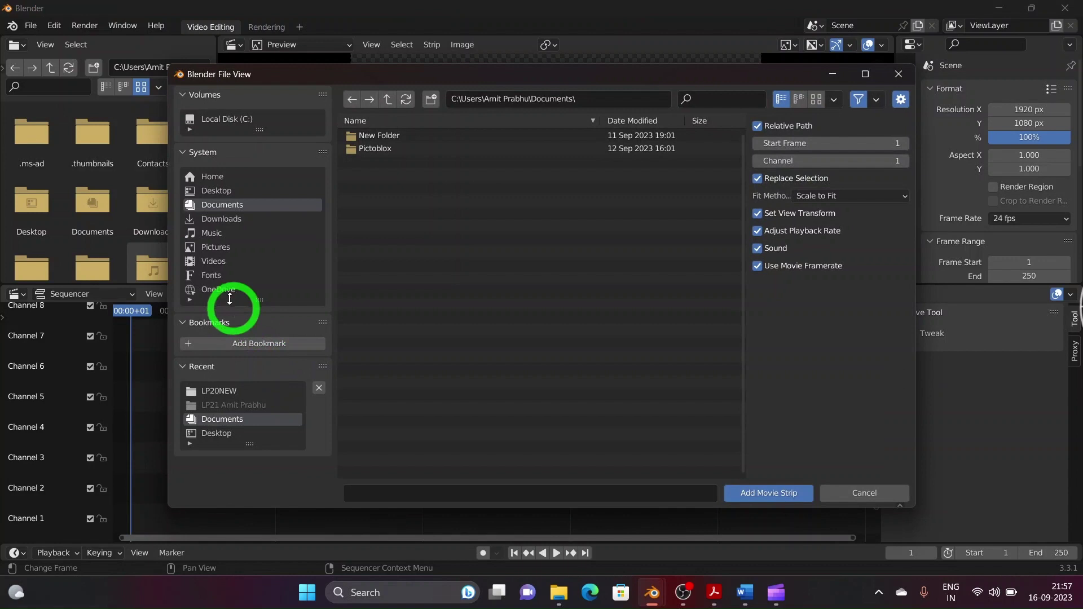
pyautogui.click(225, 192)
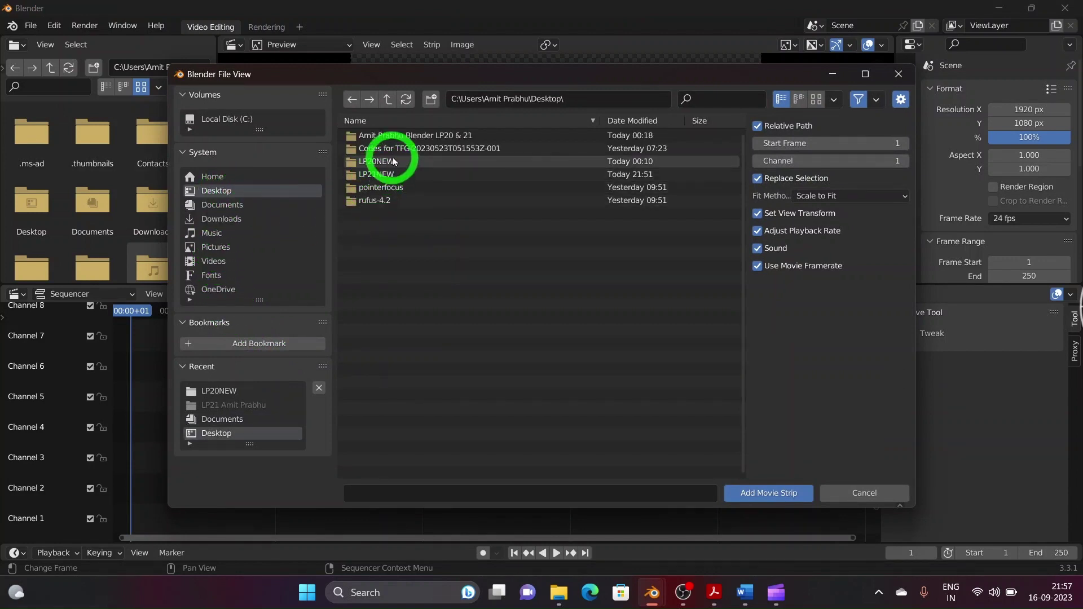
pyautogui.doubleClick(389, 176)
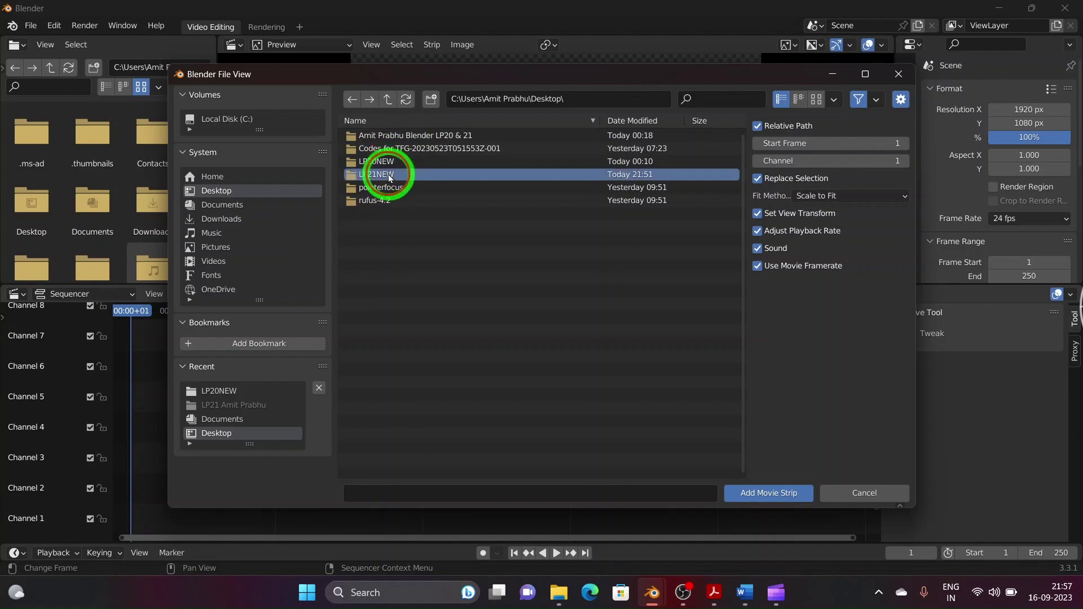
pyautogui.click(376, 137)
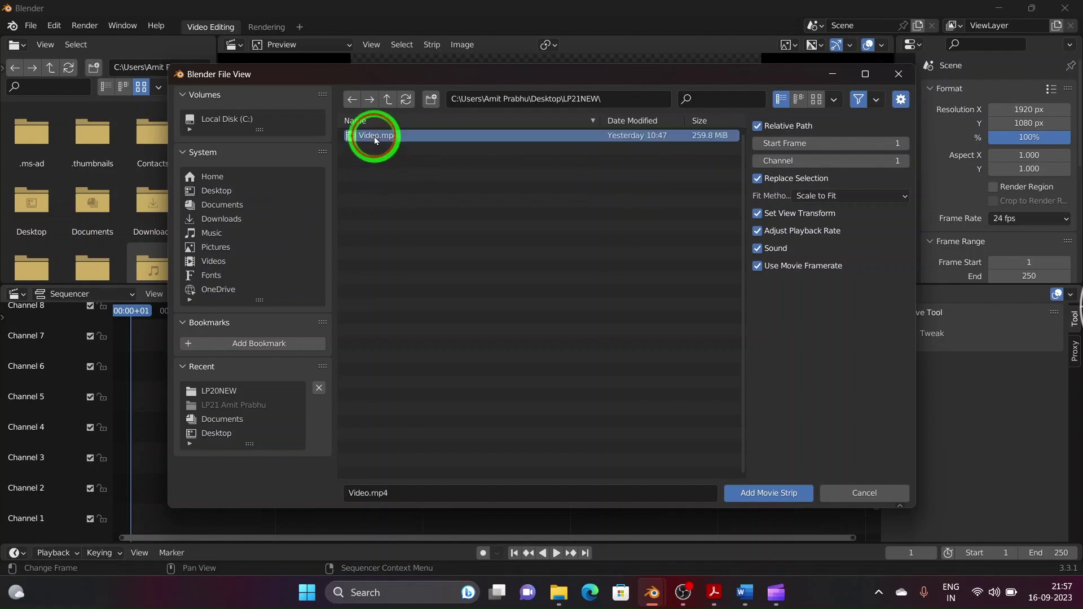
pyautogui.click(766, 493)
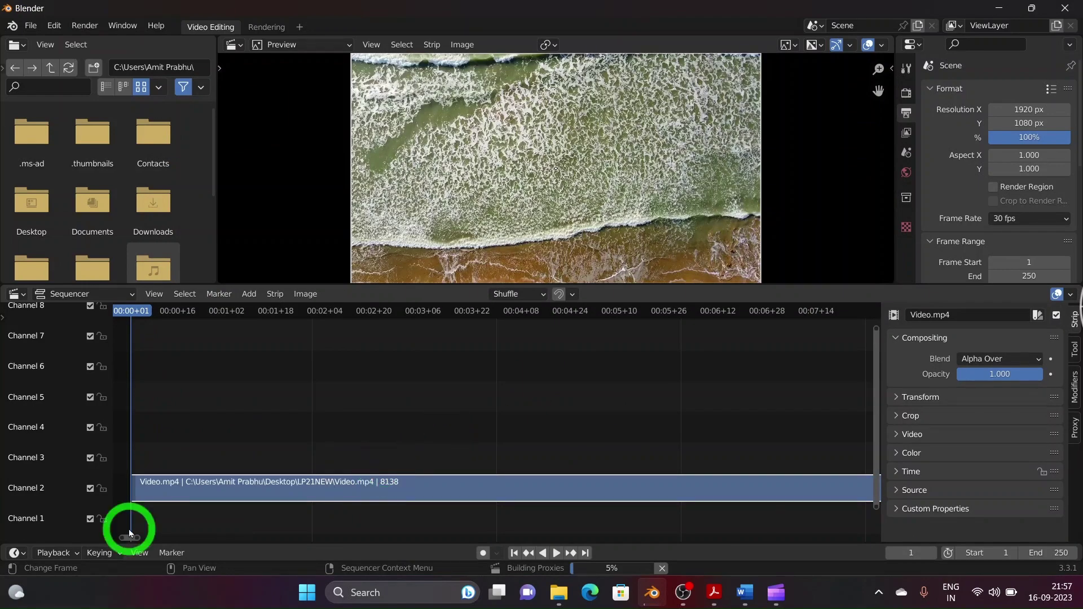
# Step: Scrub to the end of the video strip, around 04:29, and play back its final seconds
pyautogui.moveTo(129, 534); pyautogui.dragTo(974, 557)
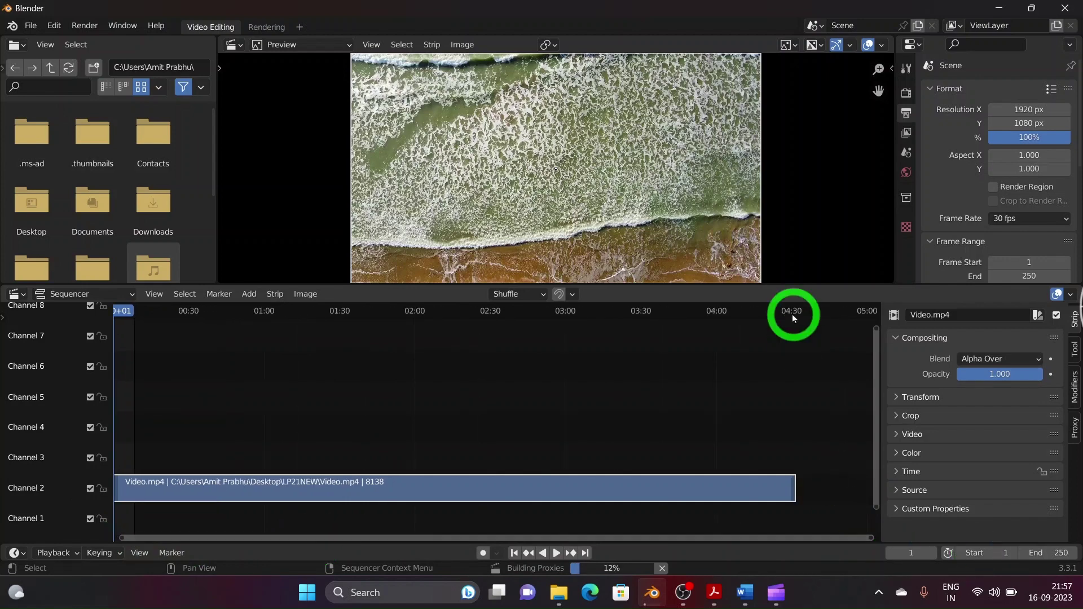
pyautogui.moveTo(787, 313); pyautogui.dragTo(789, 395)
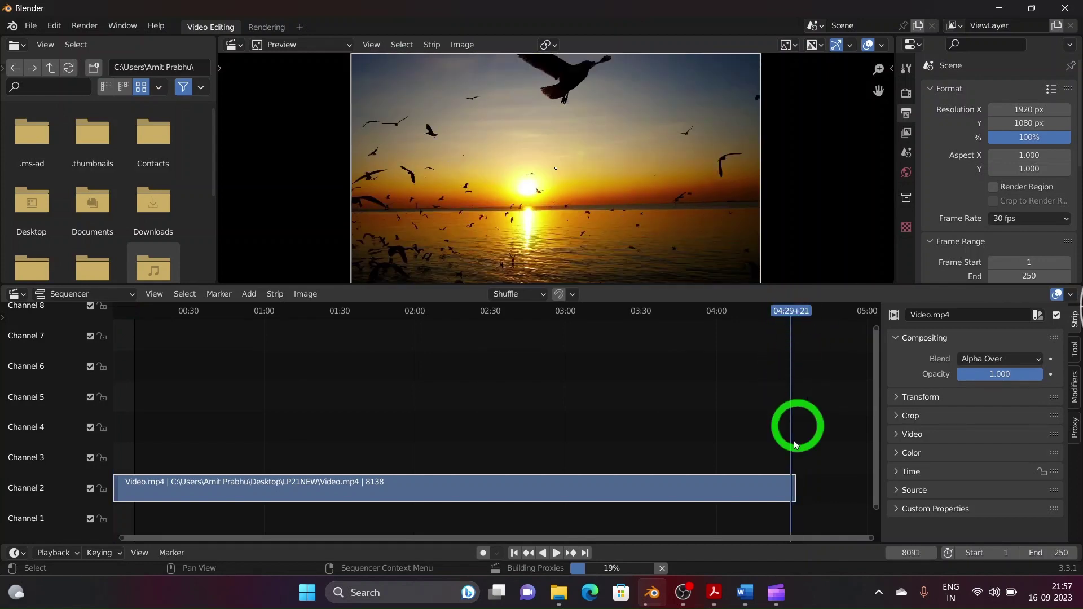
pyautogui.press('space')
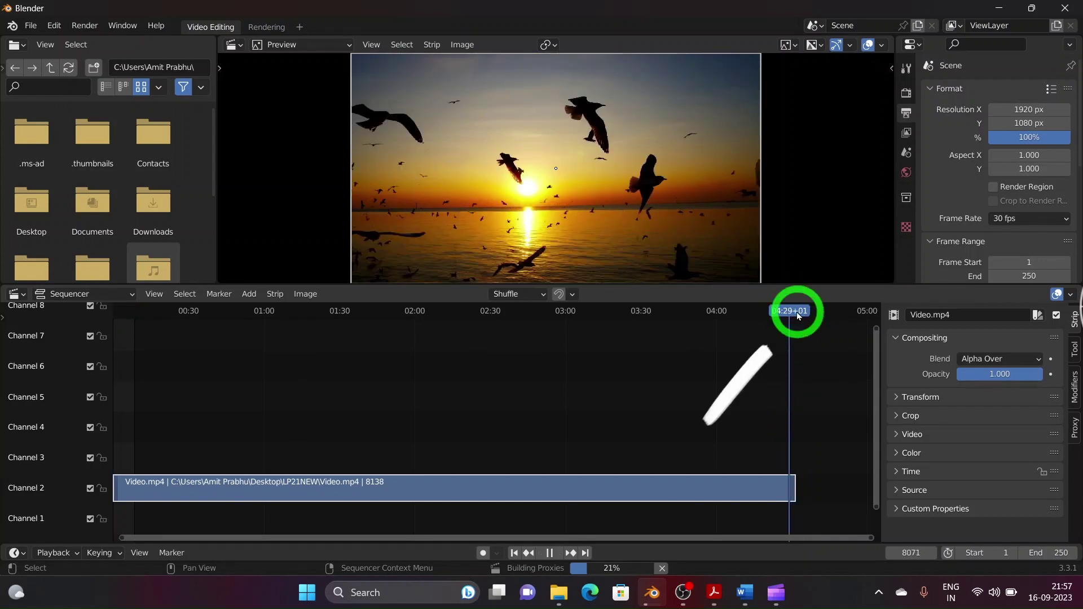
pyautogui.click(803, 317)
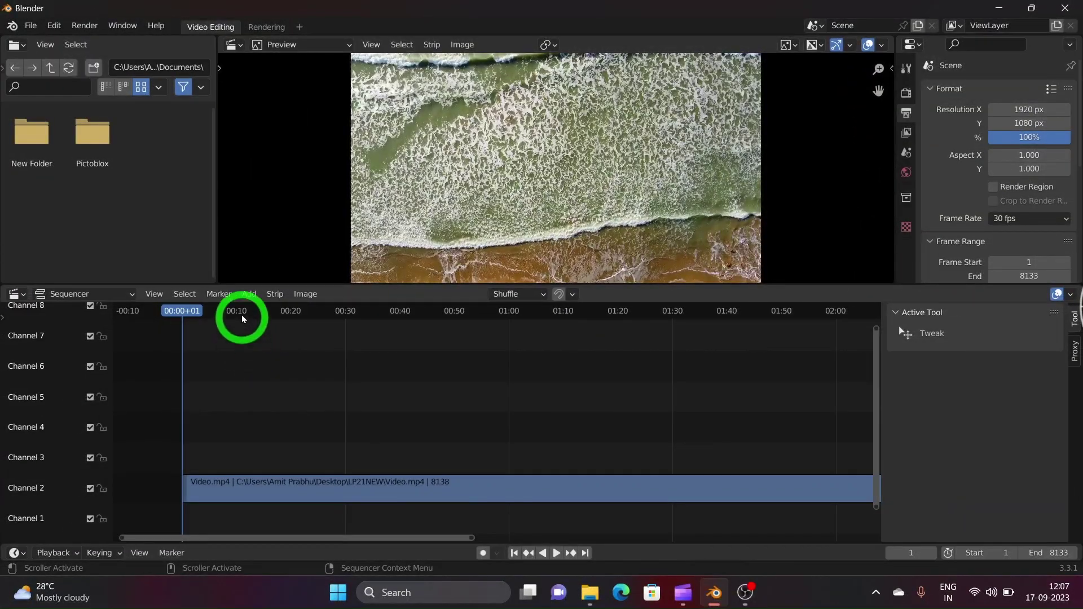
# Step: Add reflected-light-147979.mp3 from the LP21NEW folder as a sound strip starting at frame 1 on channel 1
pyautogui.click(249, 294)
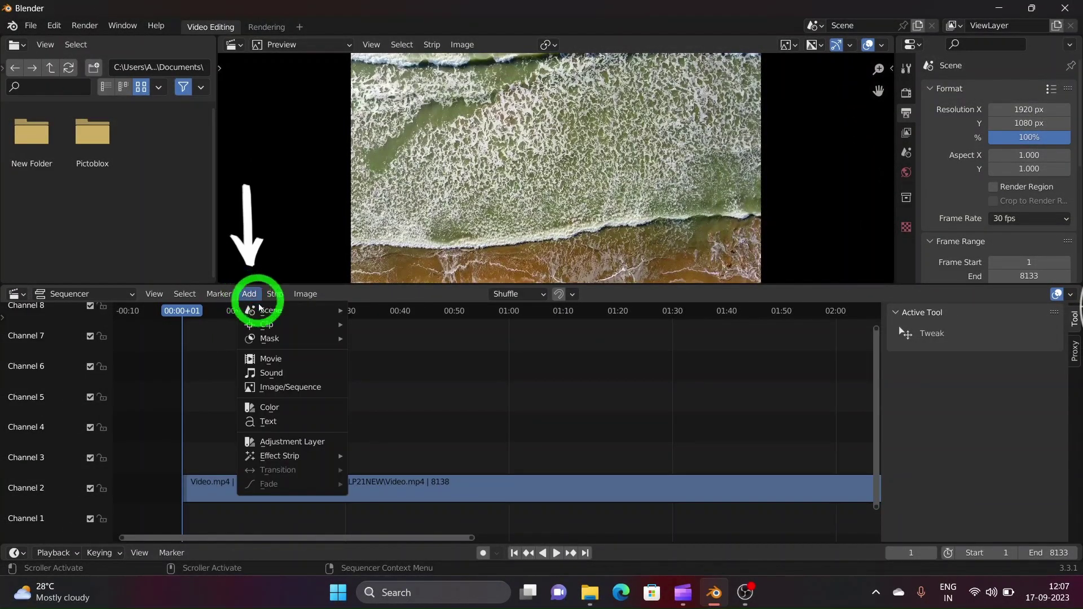
pyautogui.click(278, 374)
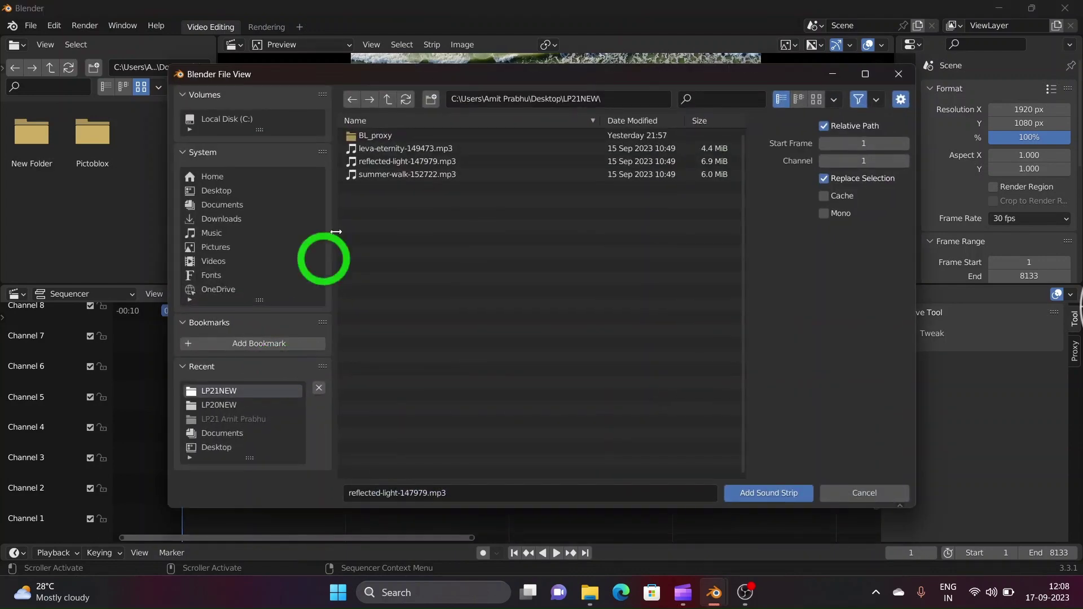
pyautogui.click(387, 162)
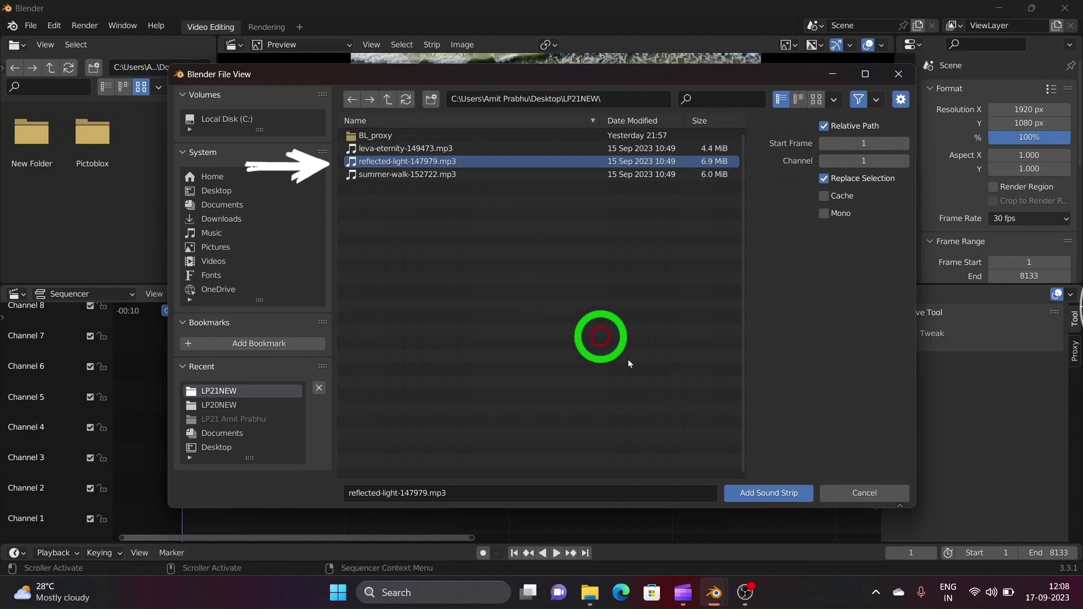
pyautogui.click(753, 494)
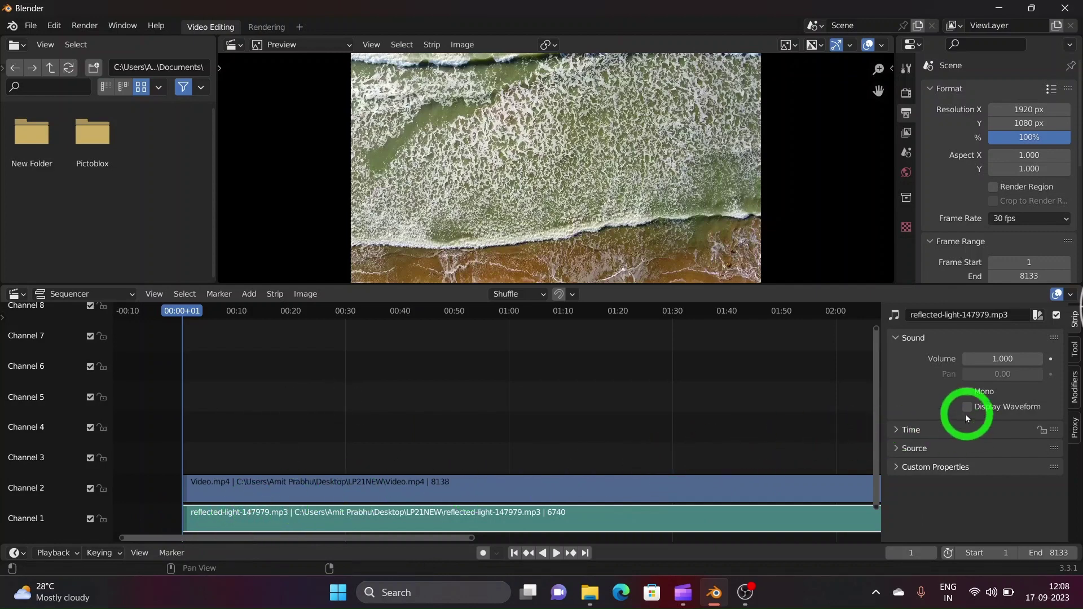
# Step: Turn on the waveform display for the reflected-light-147979.mp3 sound strip
pyautogui.click(898, 341)
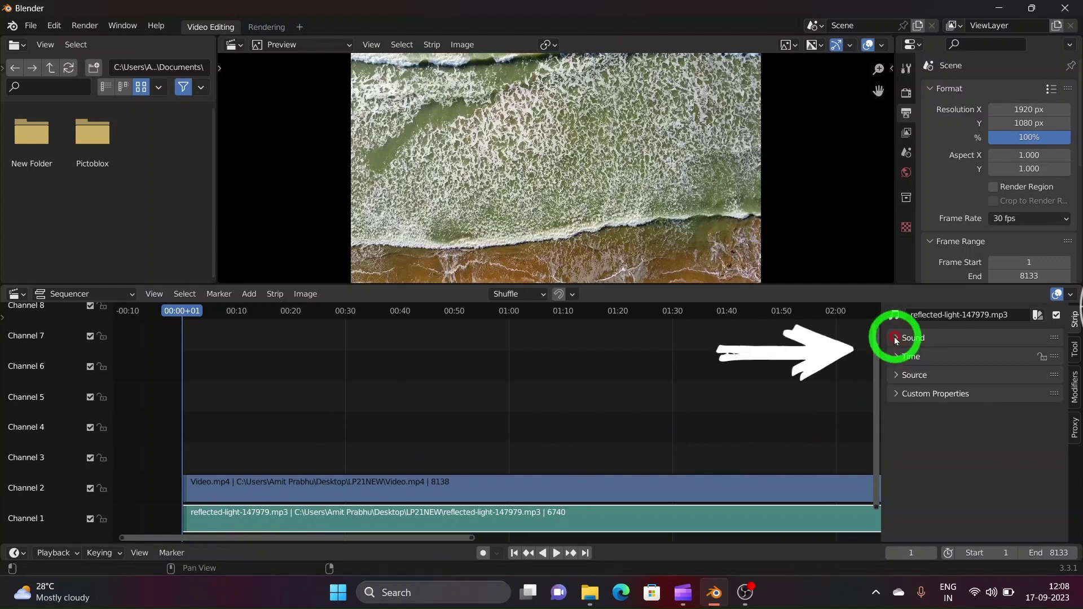
pyautogui.click(896, 339)
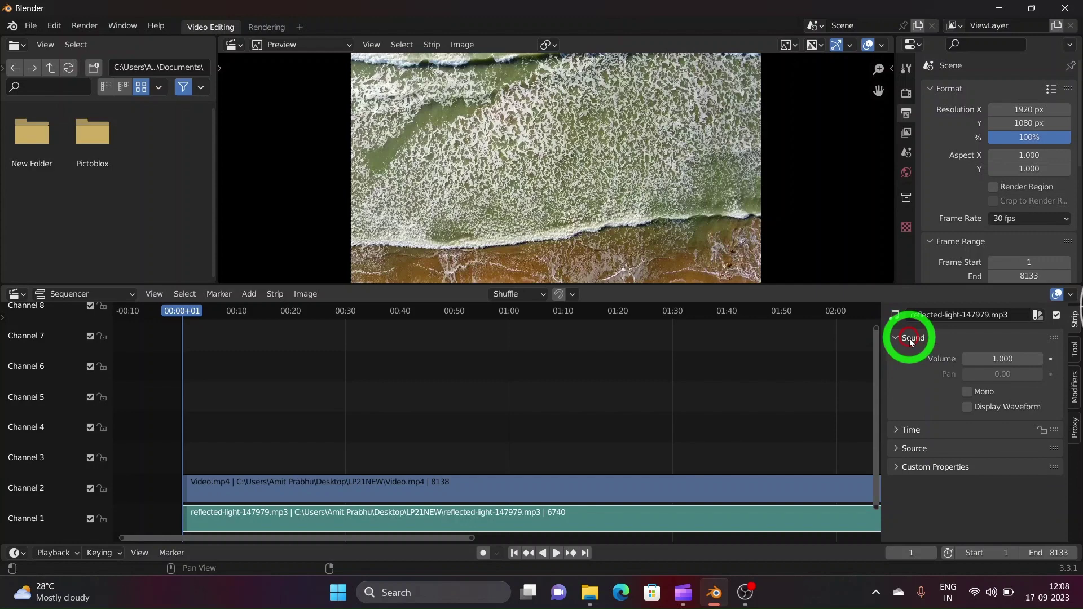
pyautogui.click(968, 407)
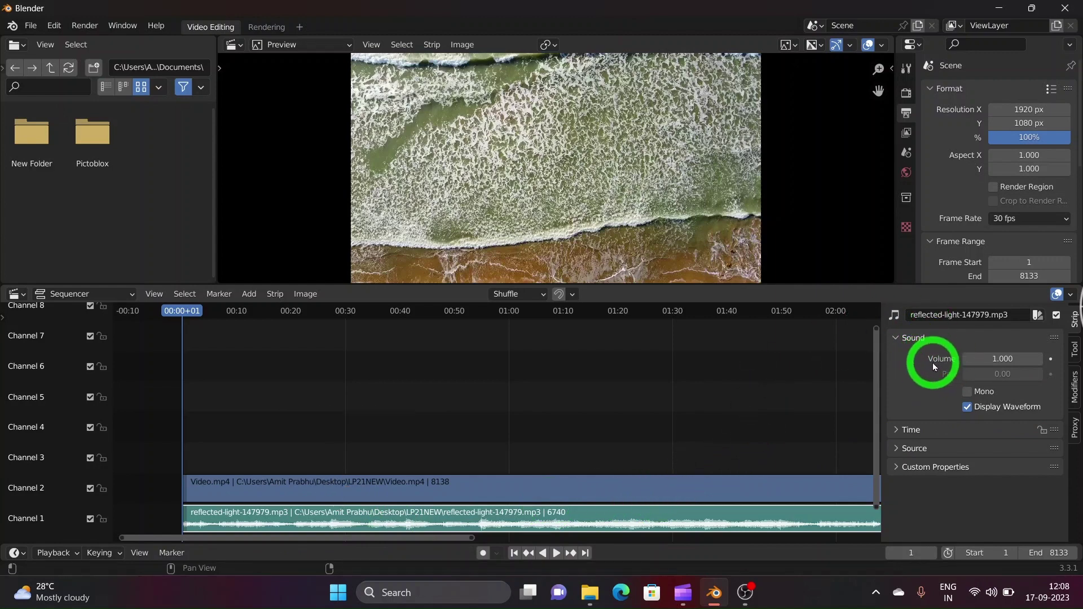
# Step: Try raising the sound strip's volume to 1.2 and to 1.5
pyautogui.click(1005, 361)
pyautogui.write('1')
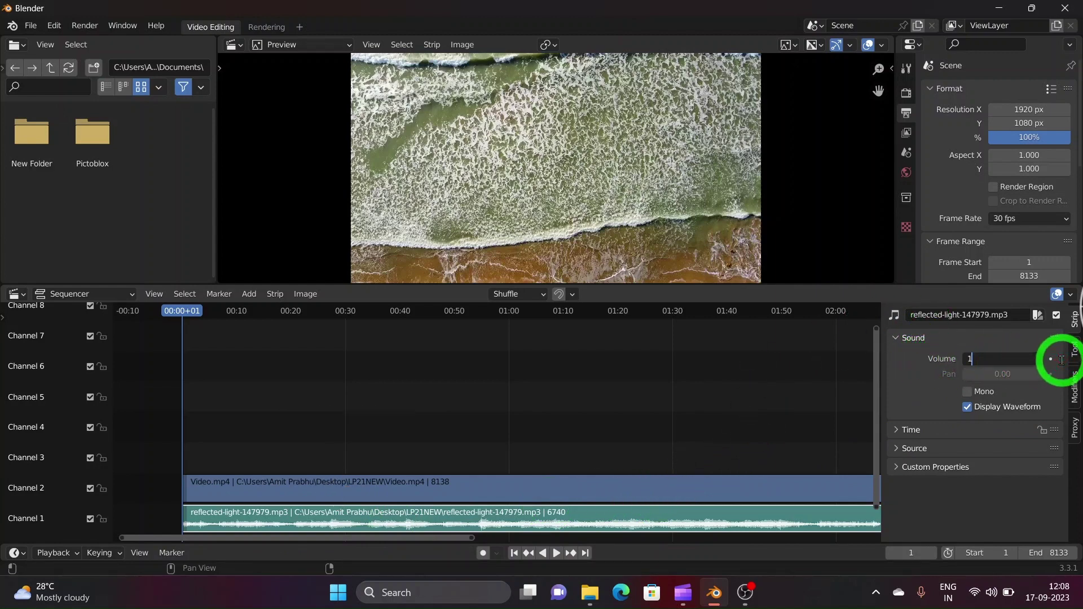
pyautogui.write('.2')
pyautogui.press('Return')
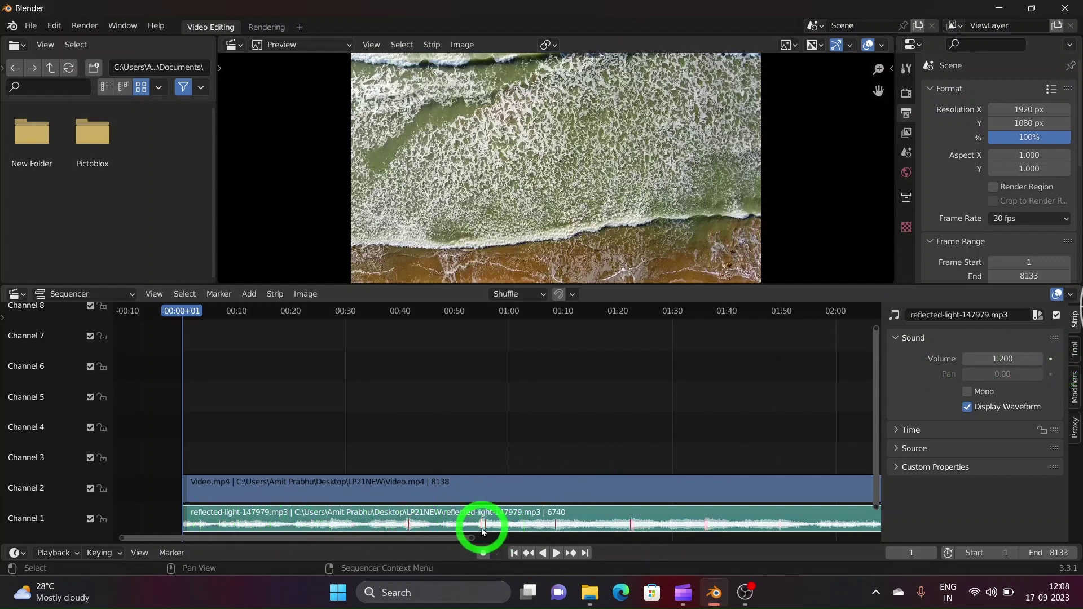
pyautogui.click(1027, 356)
pyautogui.write('1.5')
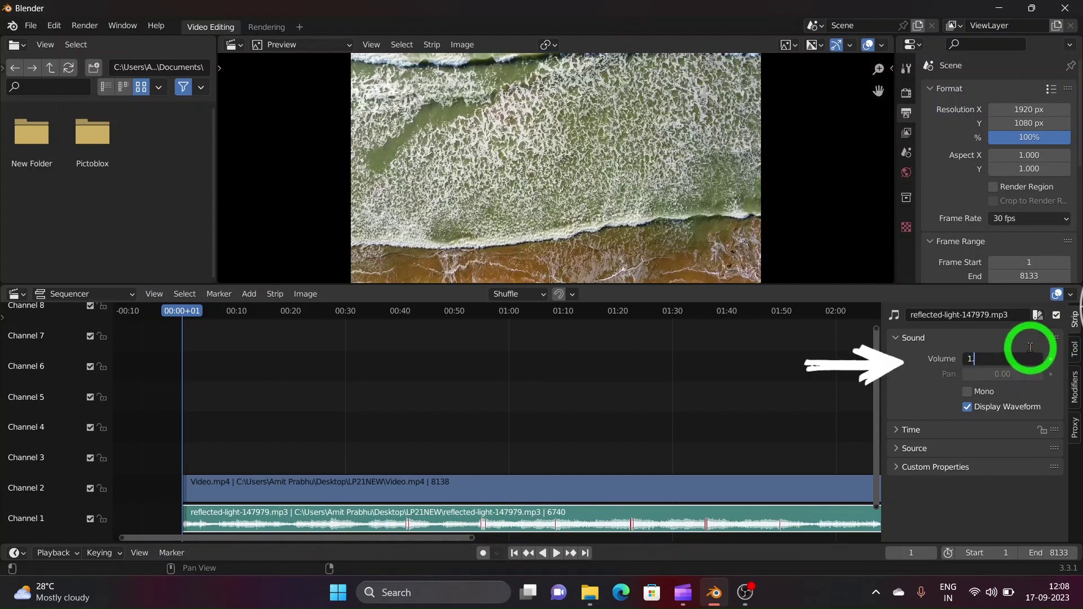
pyautogui.press('Return')
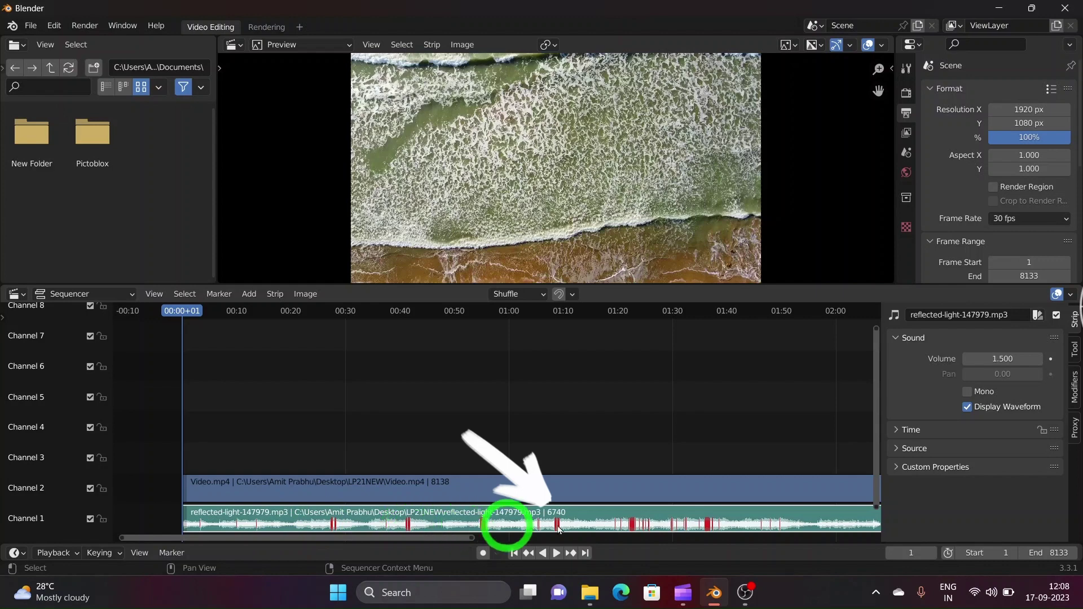
# Step: Try the sound strip at a volume of 2 and at a volume of 0
pyautogui.click(1002, 359)
pyautogui.press('Return')
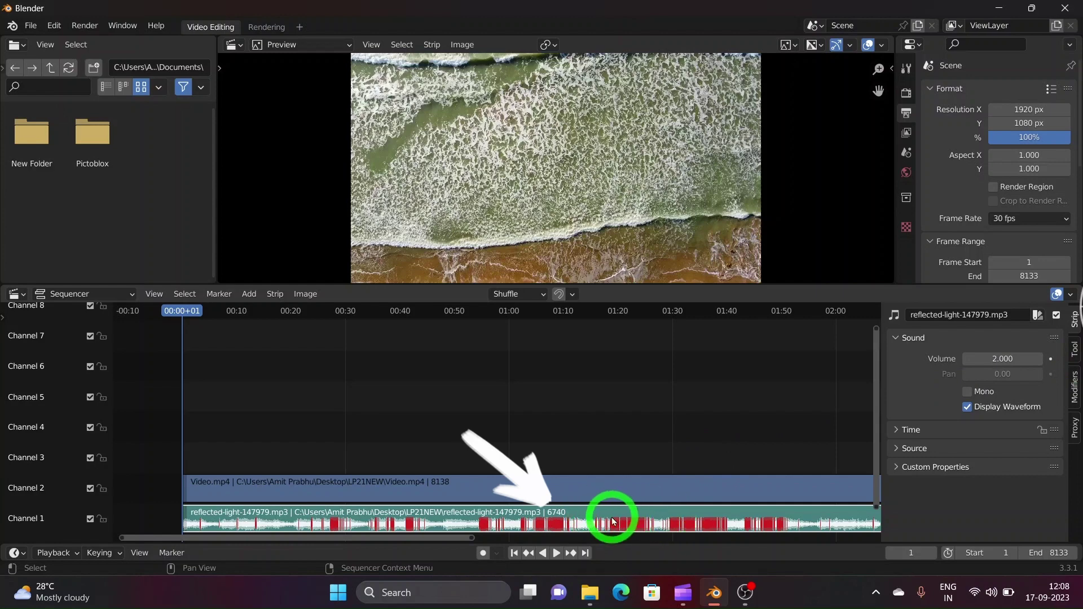
pyautogui.click(1019, 361)
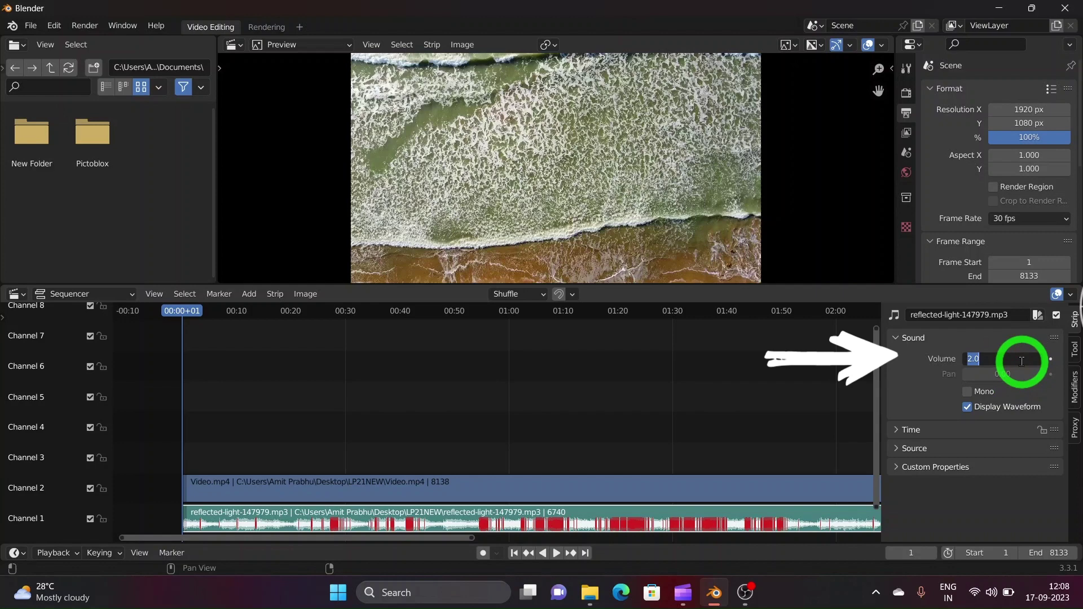
pyautogui.press('Return')
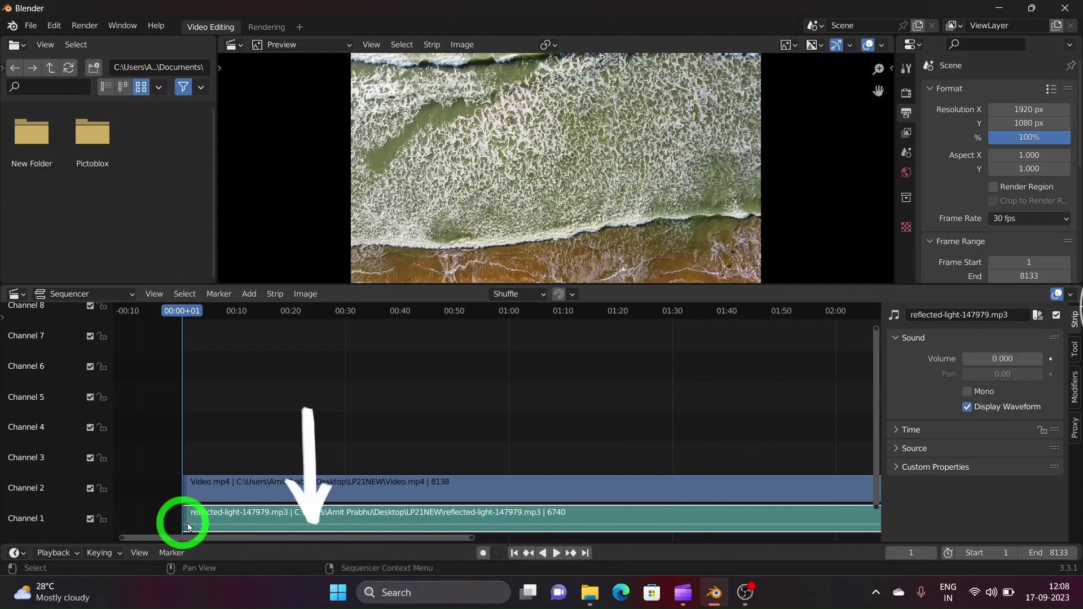
# Step: Set the sound strip's volume to 1
pyautogui.click(991, 358)
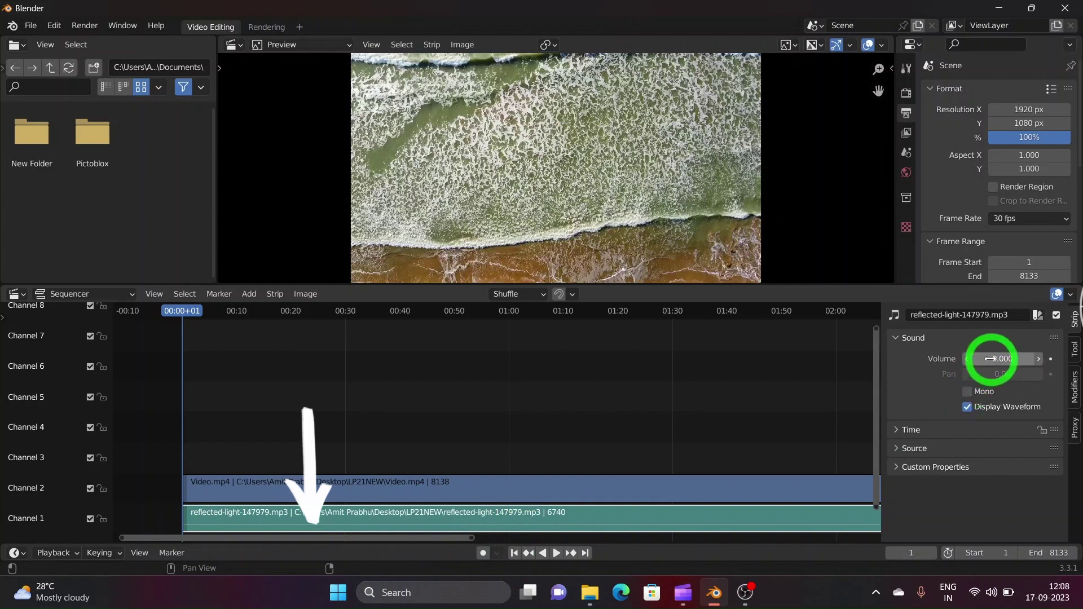
pyautogui.write('1')
pyautogui.press('Return')
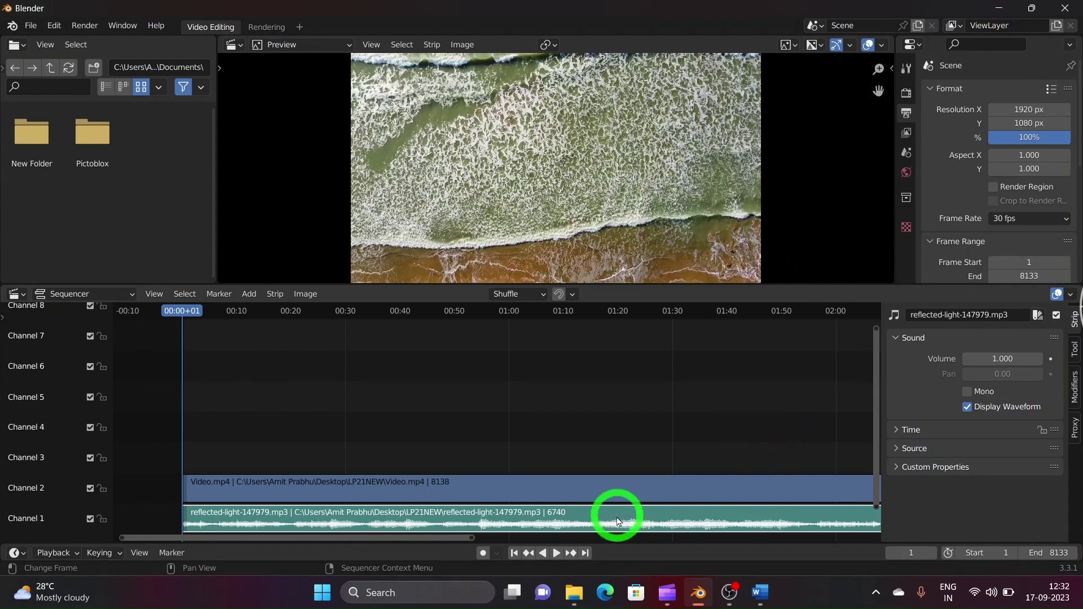
# Step: Enable Mono for the sound strip and keyframe its Pan at -2 on frame 1
pyautogui.click(968, 392)
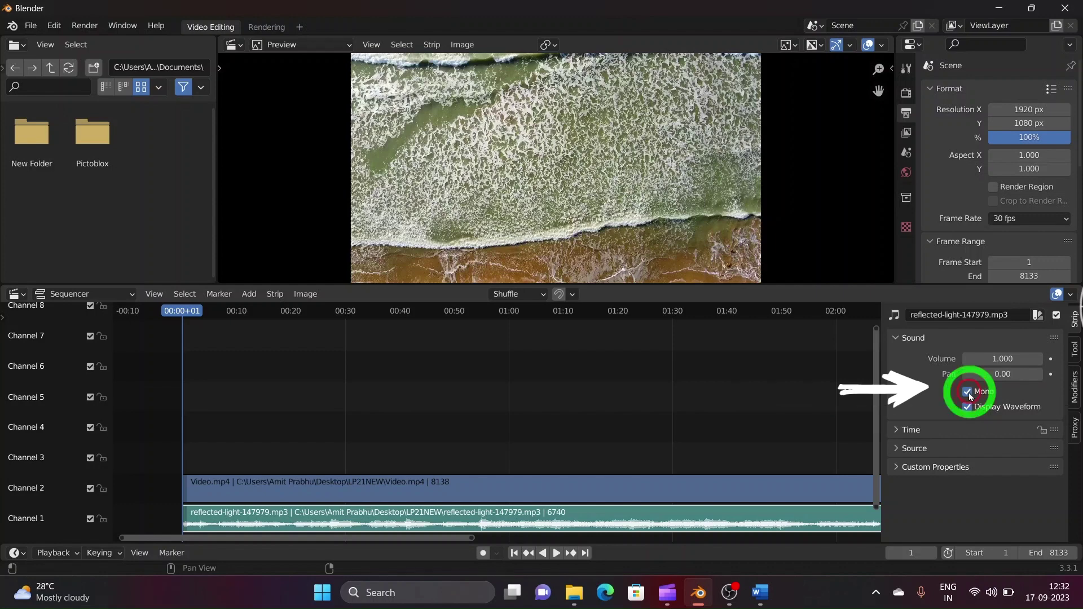
pyautogui.click(1001, 374)
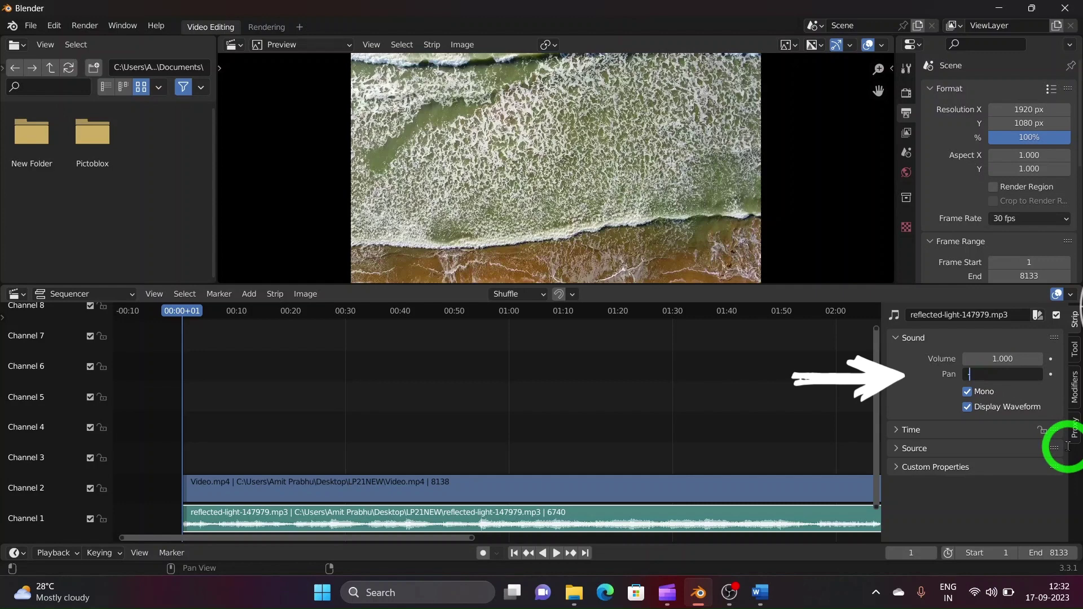
pyautogui.write('-2')
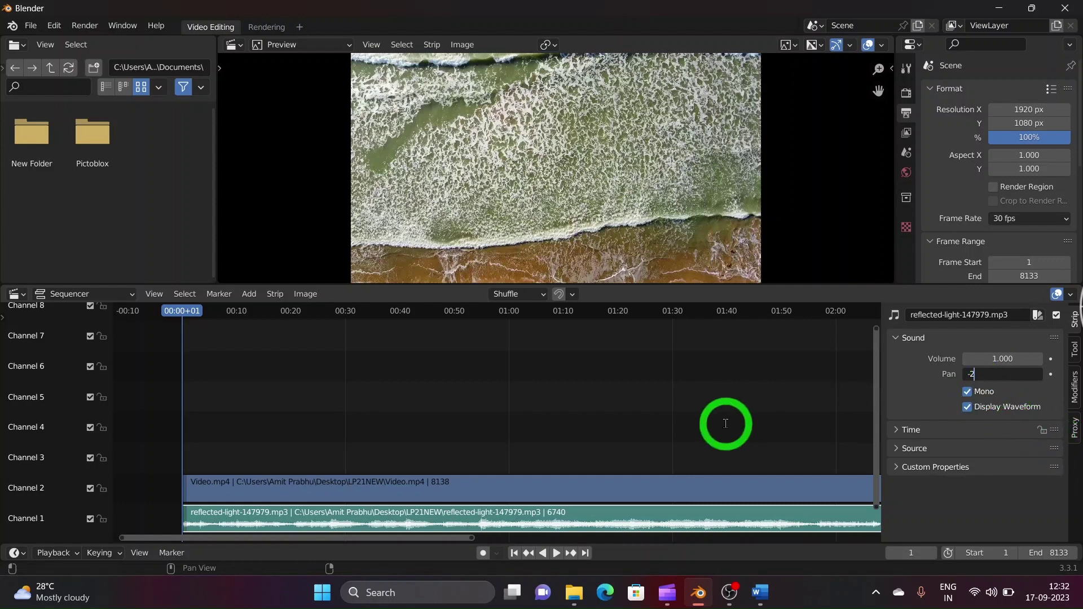
pyautogui.press('Return')
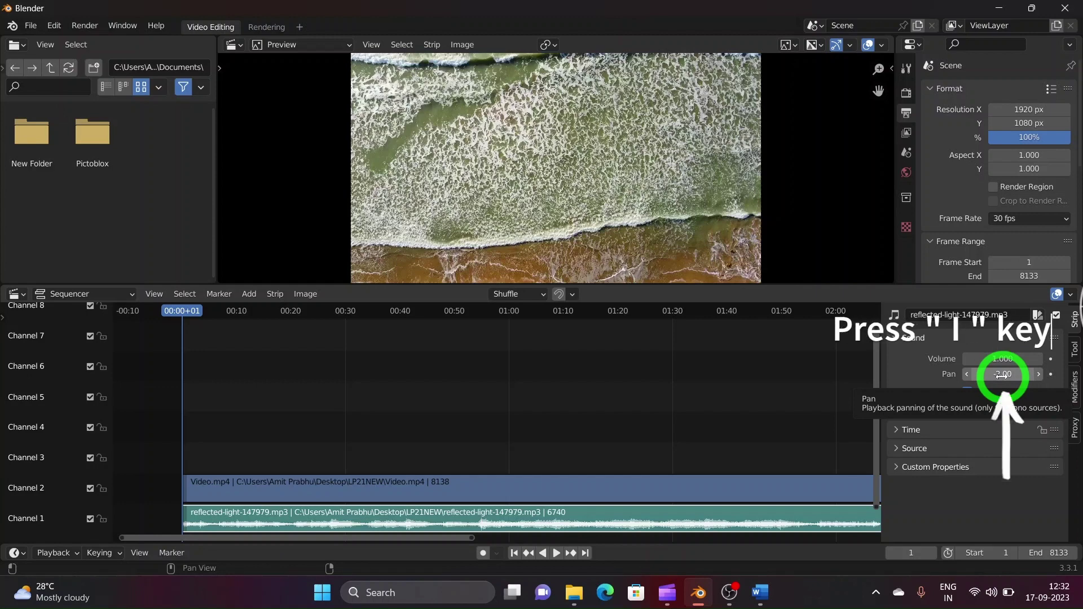
pyautogui.press('i')
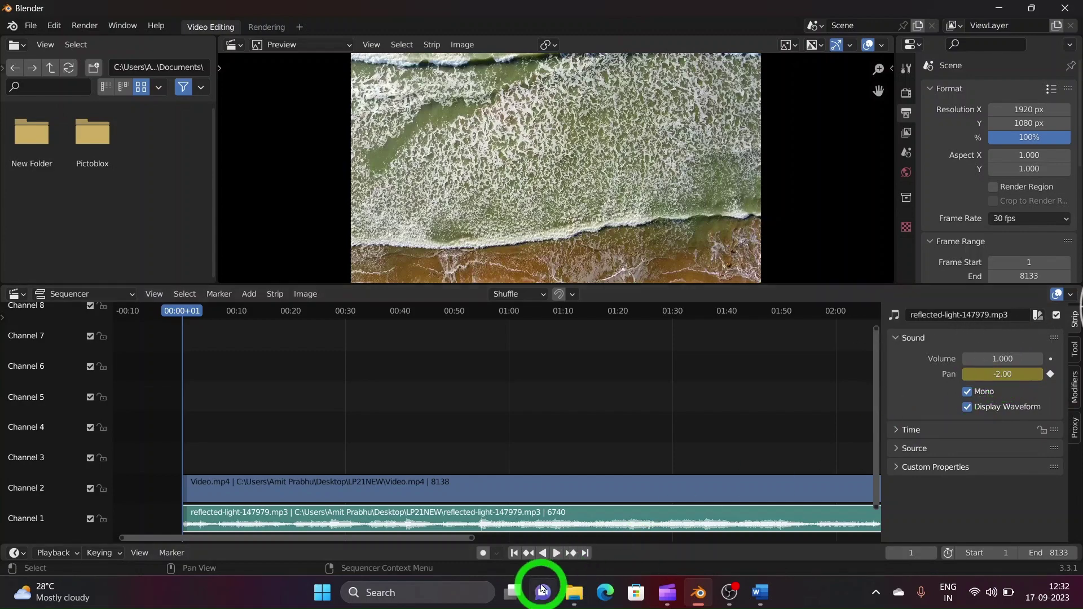
# Step: Play the sequence on to frame 279 and keyframe the sound strip's Pan at -1 there
pyautogui.click(556, 553)
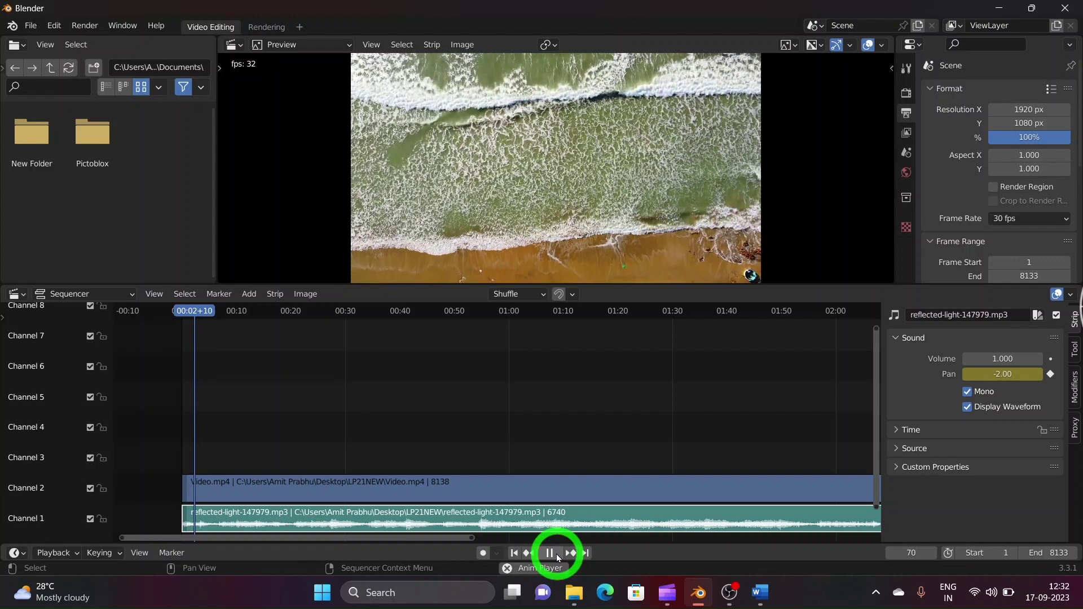
pyautogui.click(556, 554)
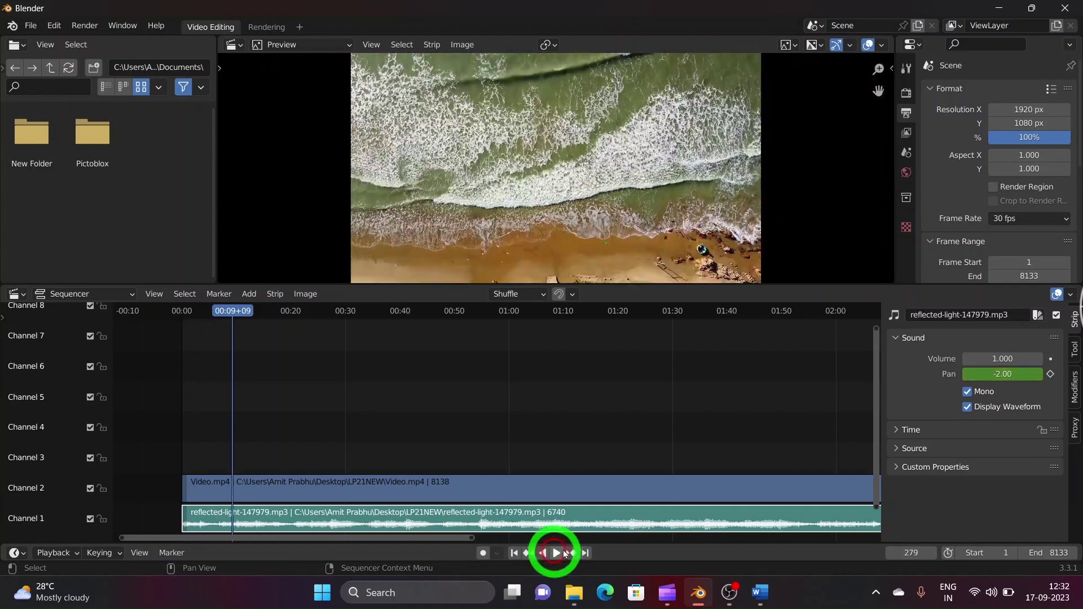
pyautogui.click(1002, 373)
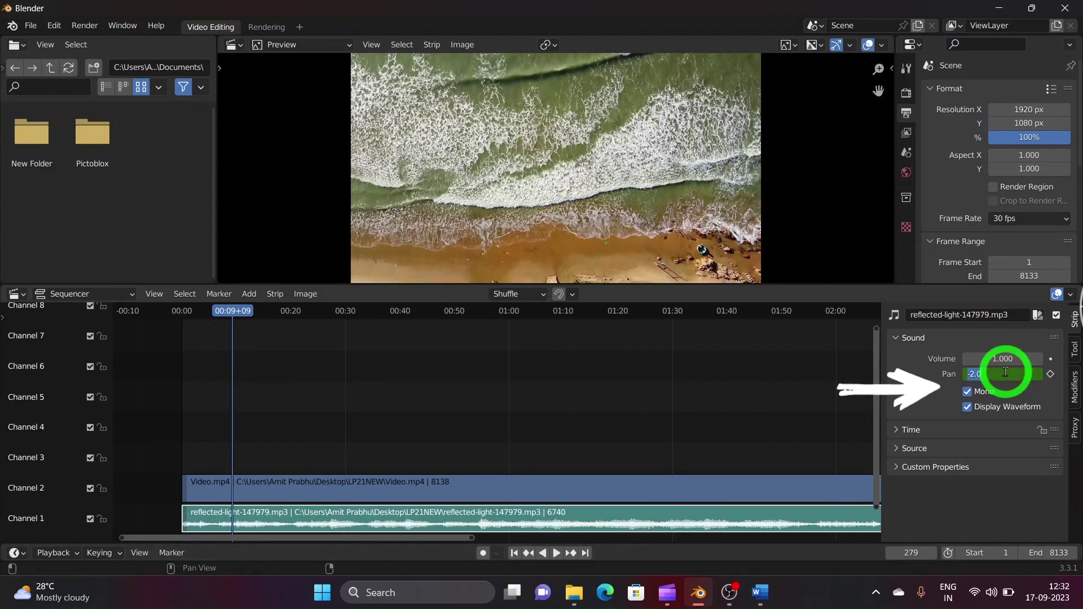
pyautogui.write('-1')
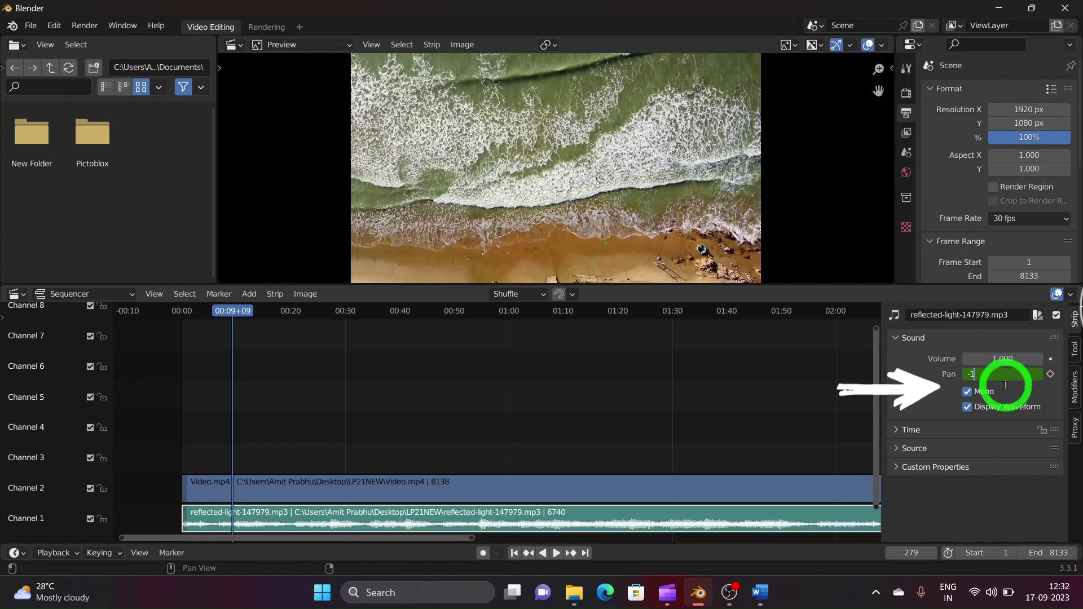
pyautogui.press('Return')
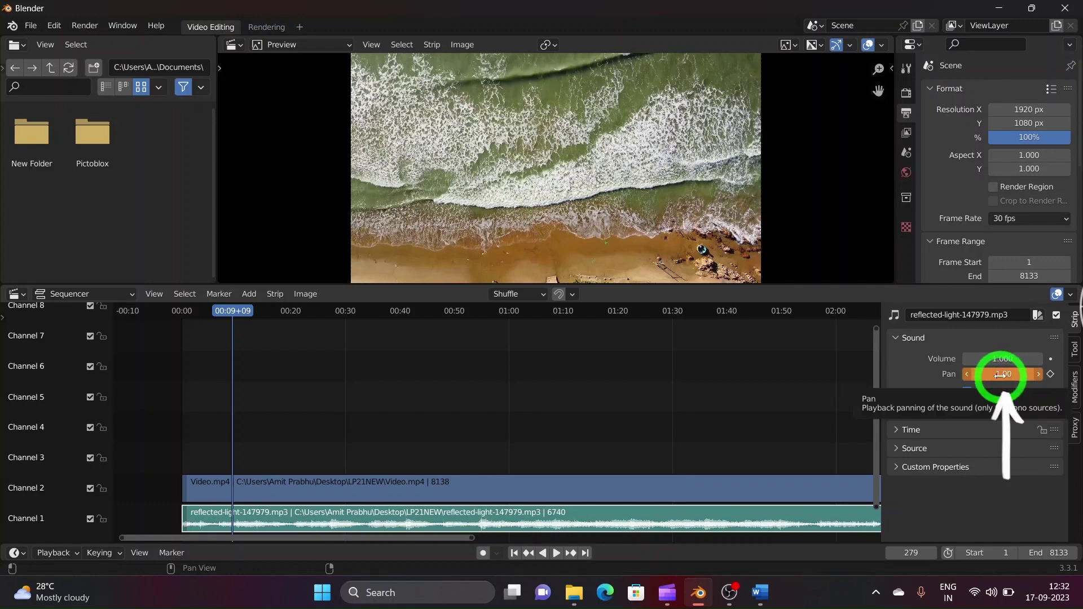
pyautogui.press('i')
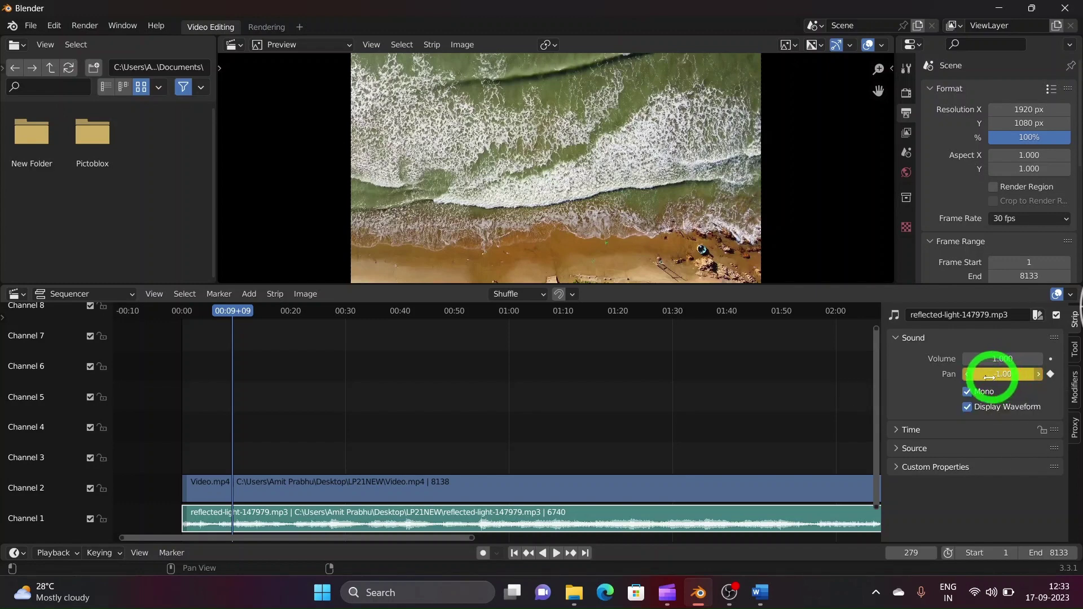
# Step: Play on to frame 460 and keyframe the sound strip's Pan at 0 there
pyautogui.click(557, 553)
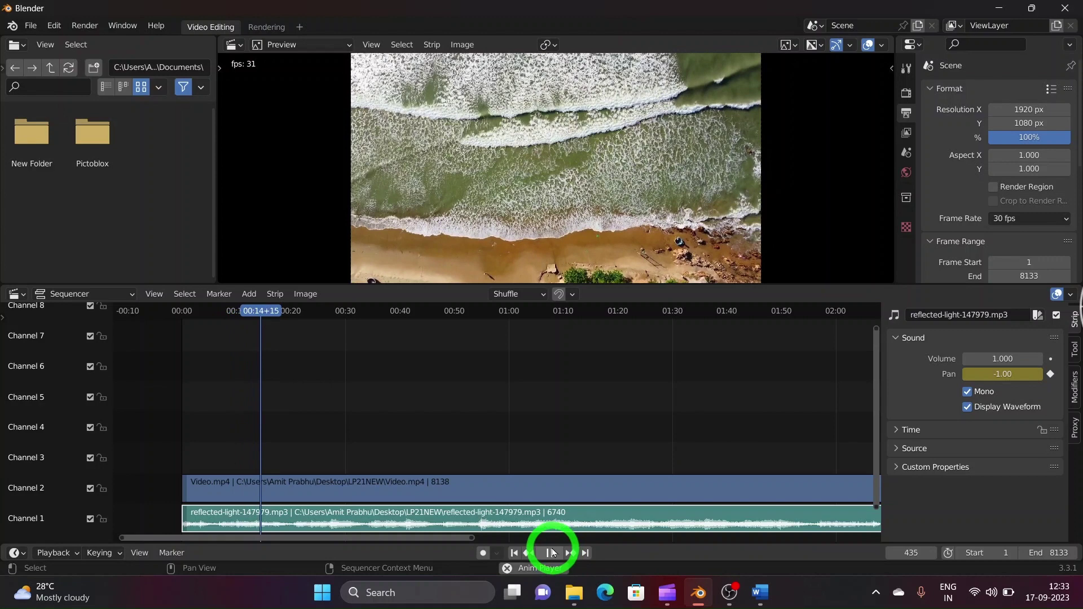
pyautogui.click(550, 553)
pyautogui.doubleClick(1002, 374)
pyautogui.write('0')
pyautogui.press('Return')
pyautogui.press('i')
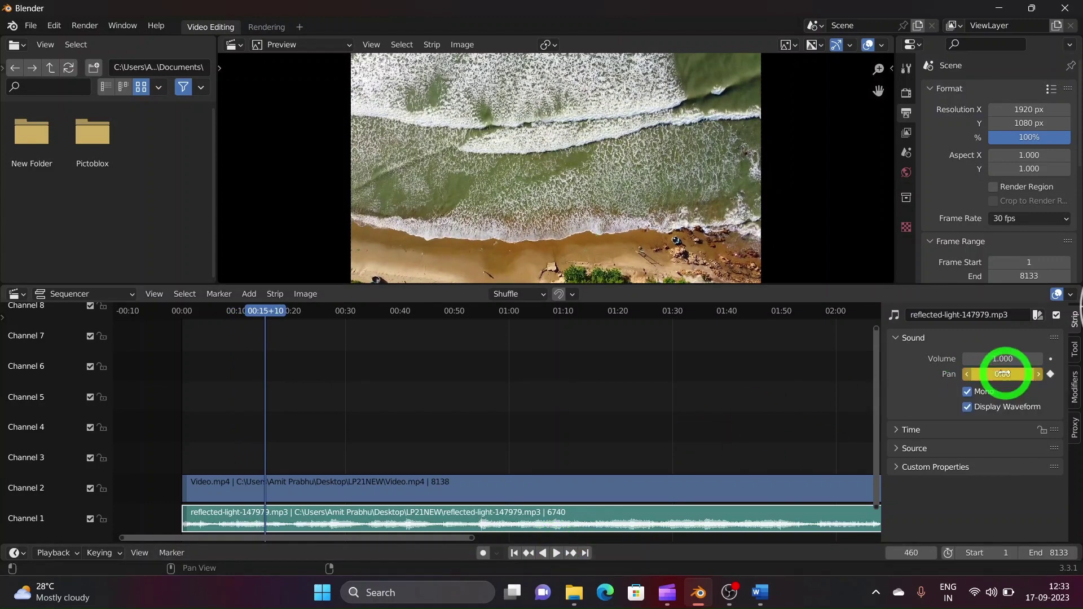
# Step: Play on to frame 641 and keyframe the sound strip's Pan at 1 there
pyautogui.click(554, 553)
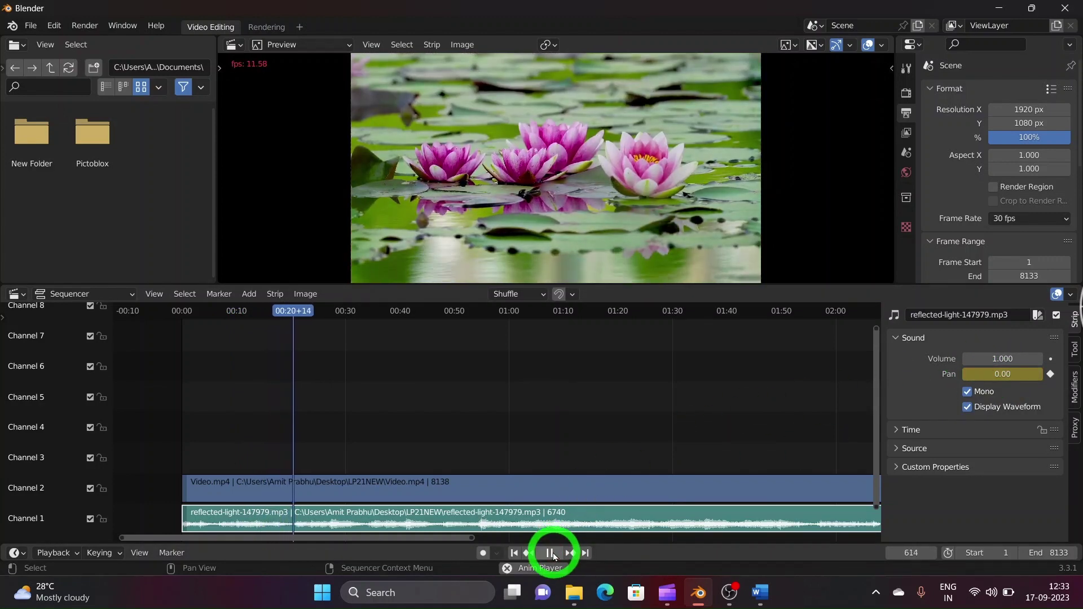
pyautogui.click(550, 553)
pyautogui.click(1002, 374)
pyautogui.write('1')
pyautogui.press('Return')
pyautogui.press('i')
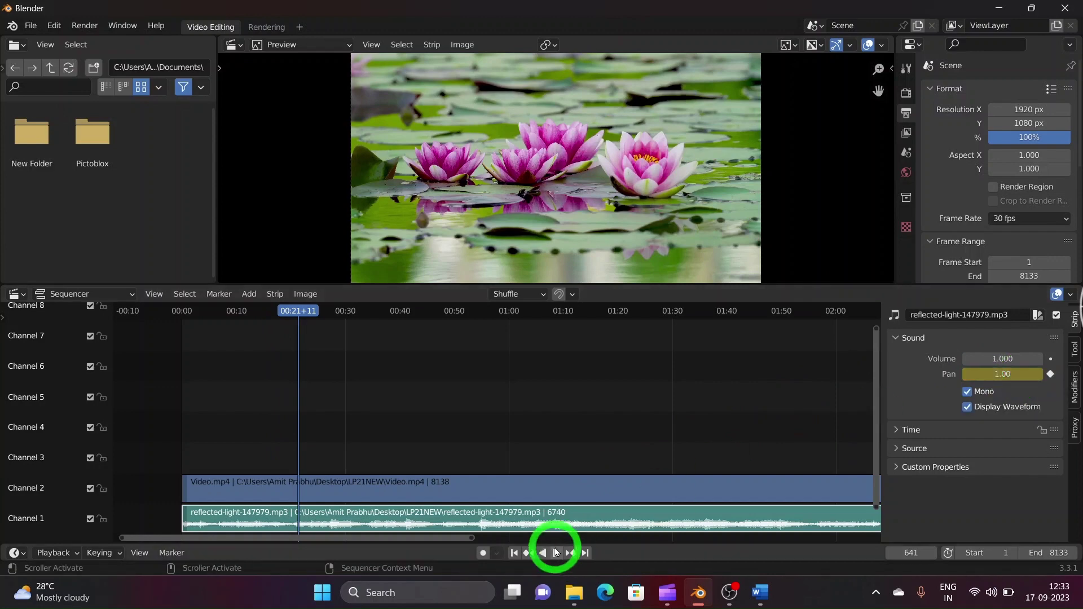
# Step: Play on to frame 1141 and keyframe the sound strip's Pan at 2 there
pyautogui.click(557, 553)
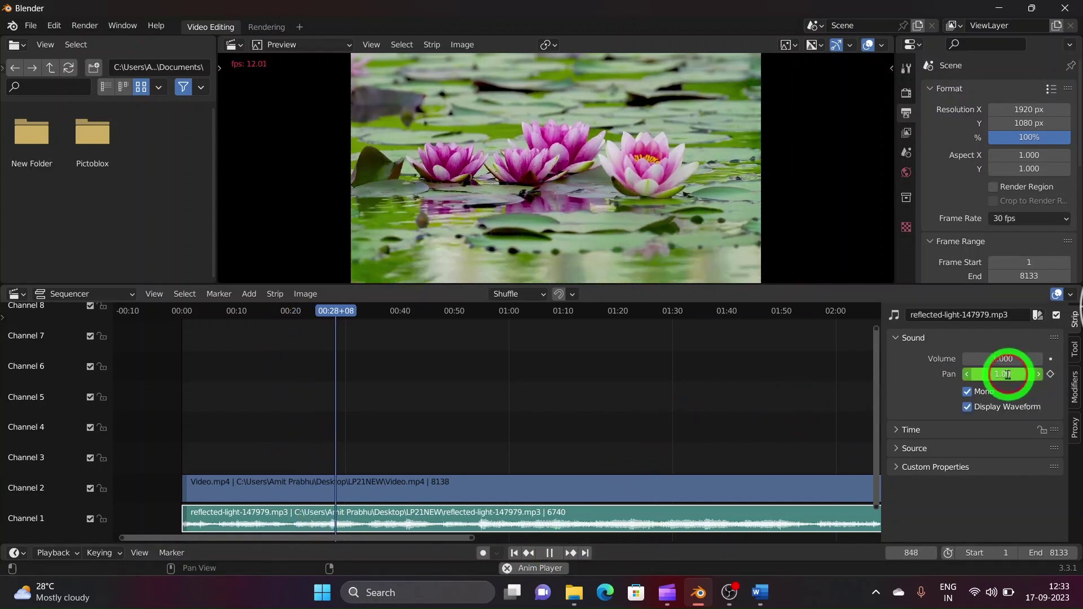
pyautogui.click(550, 553)
pyautogui.click(1004, 377)
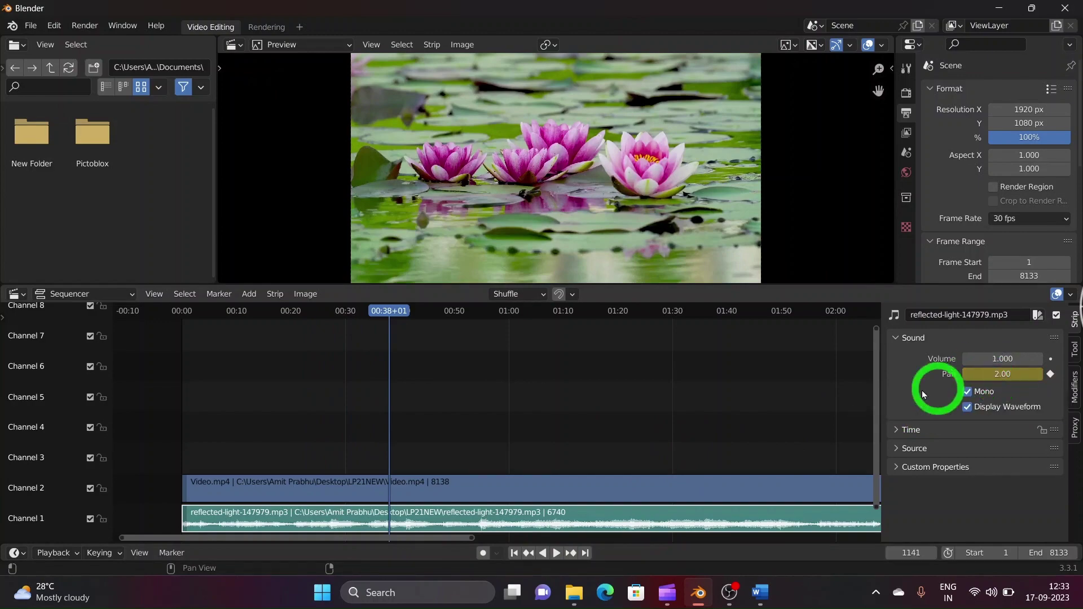
# Step: Return to the first frame and play the sequence to check how the keyframed Pan changes over time
pyautogui.hotkey('shift', 'Left')
pyautogui.click(556, 554)
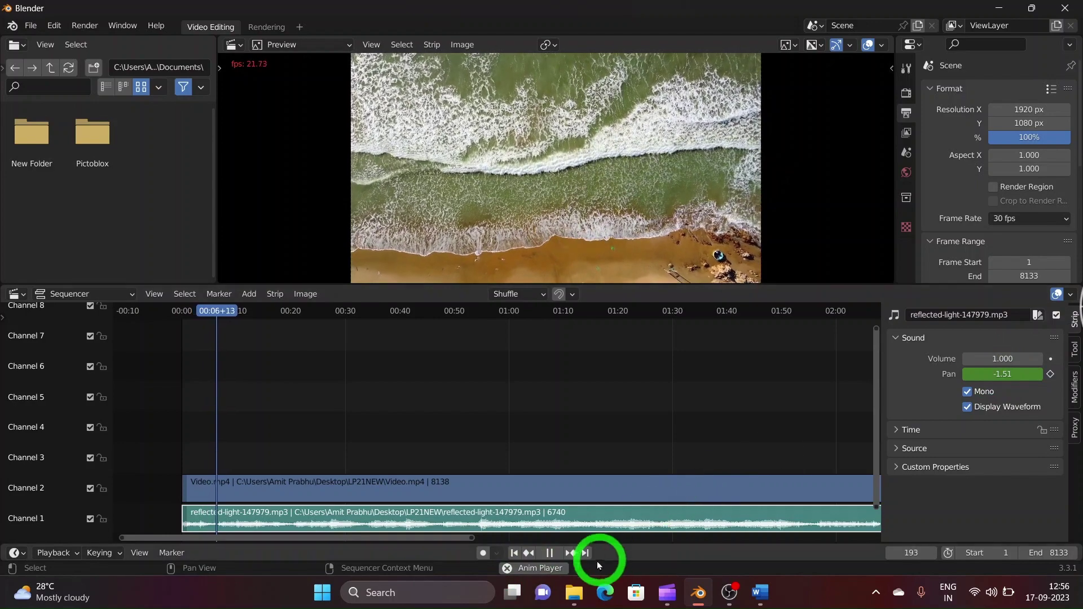
pyautogui.click(550, 556)
pyautogui.moveTo(987, 374); pyautogui.dragTo(996, 379)
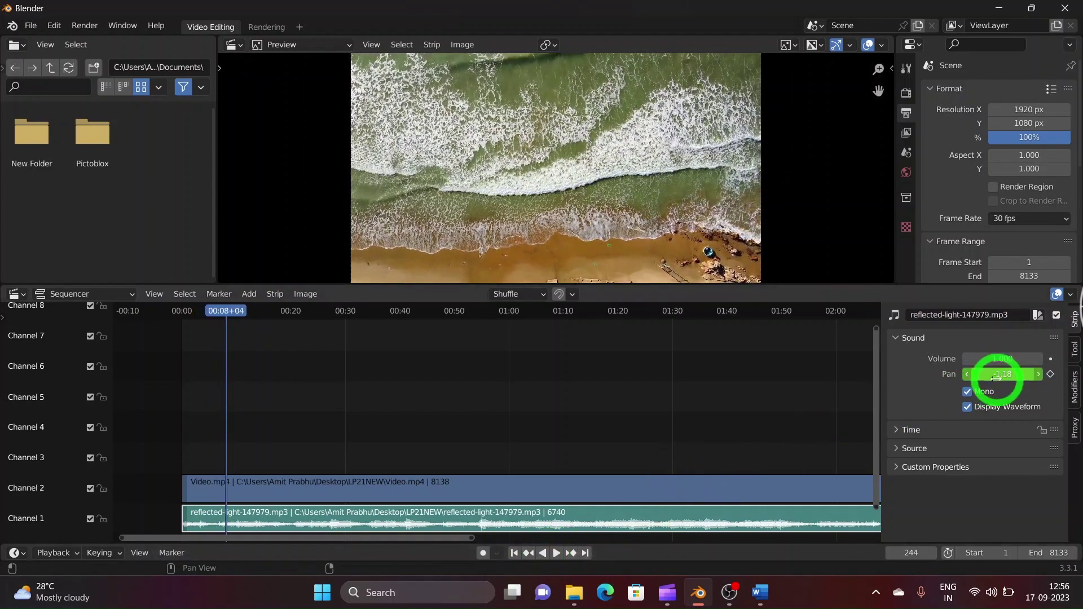
pyautogui.click(555, 552)
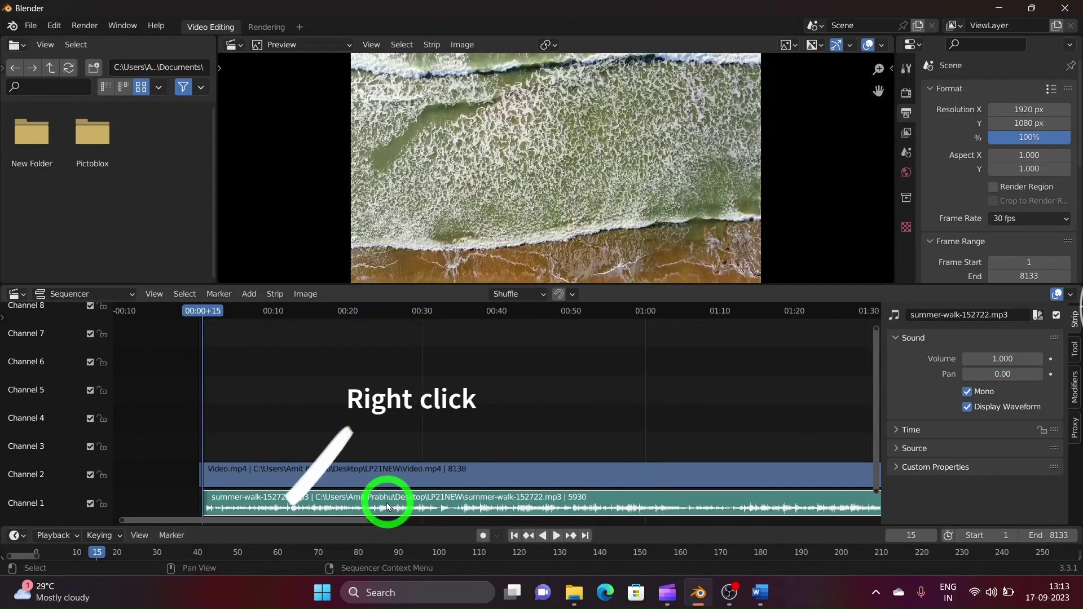
# Step: Add a Fade In to the summer-walk-152722.mp3 sound strip with a fade duration of 80 seconds
pyautogui.rightClick(387, 506)
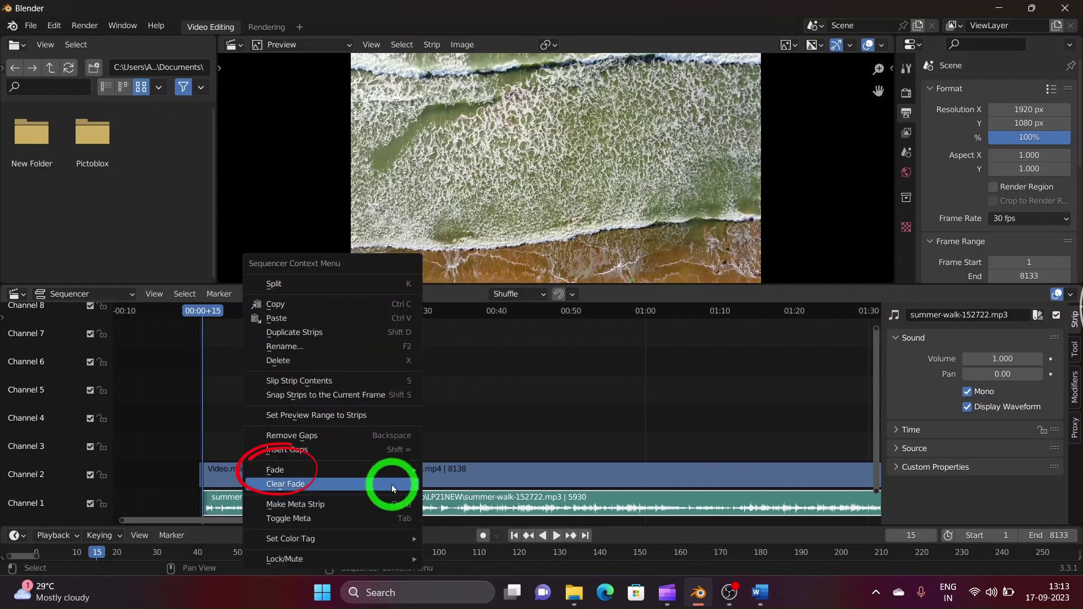
pyautogui.moveTo(400, 469)
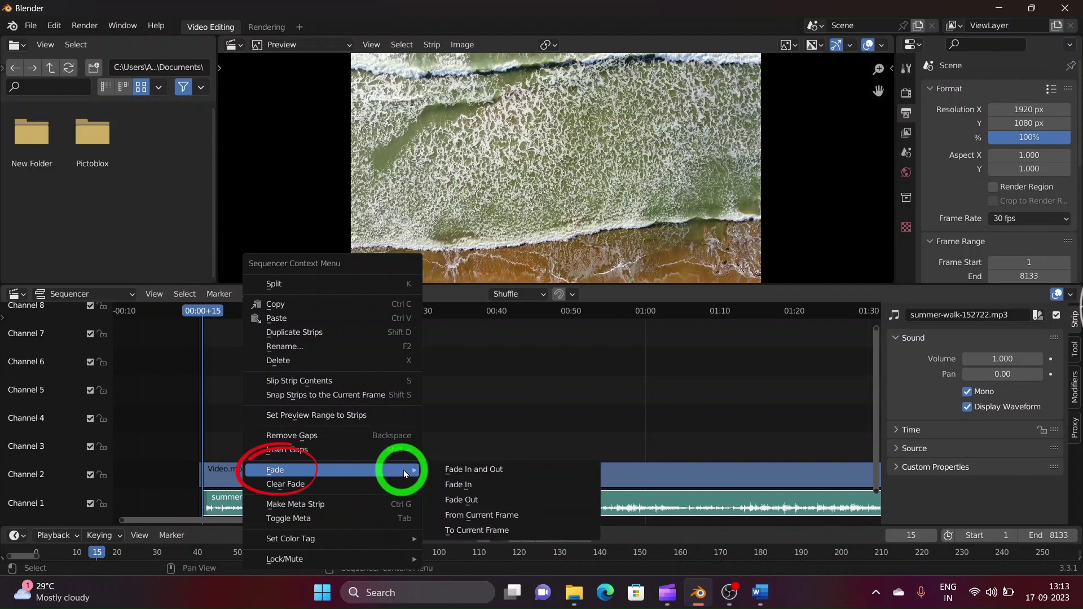
pyautogui.click(476, 484)
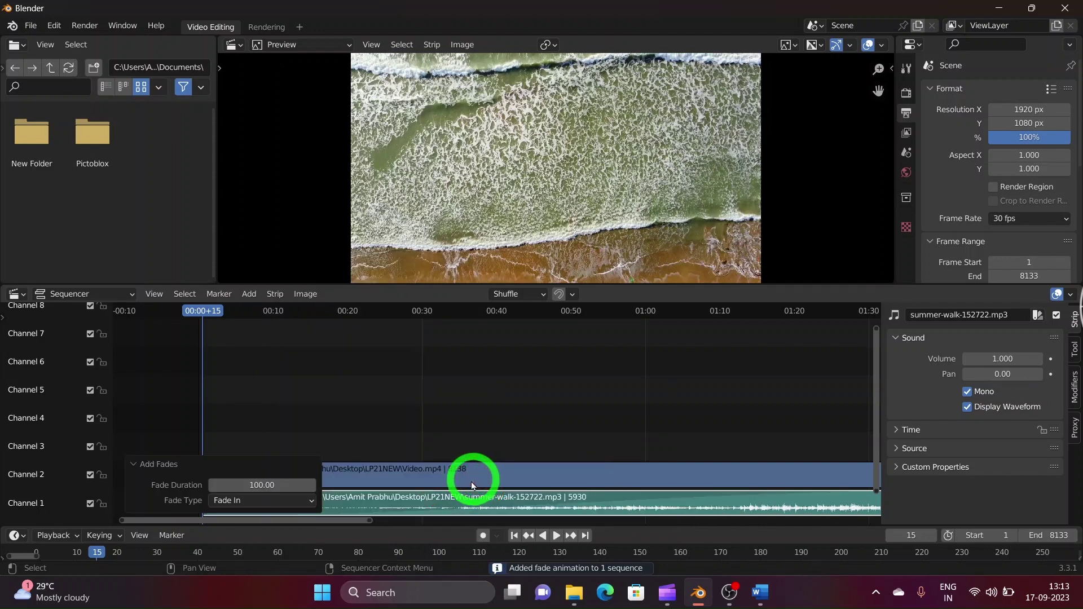
pyautogui.click(269, 488)
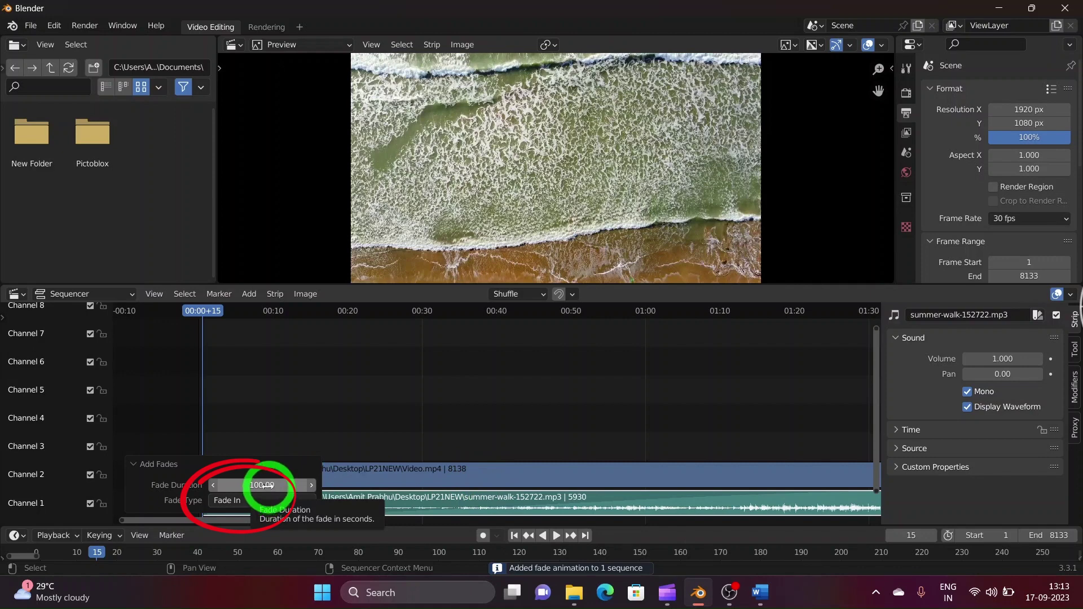
pyautogui.click(266, 486)
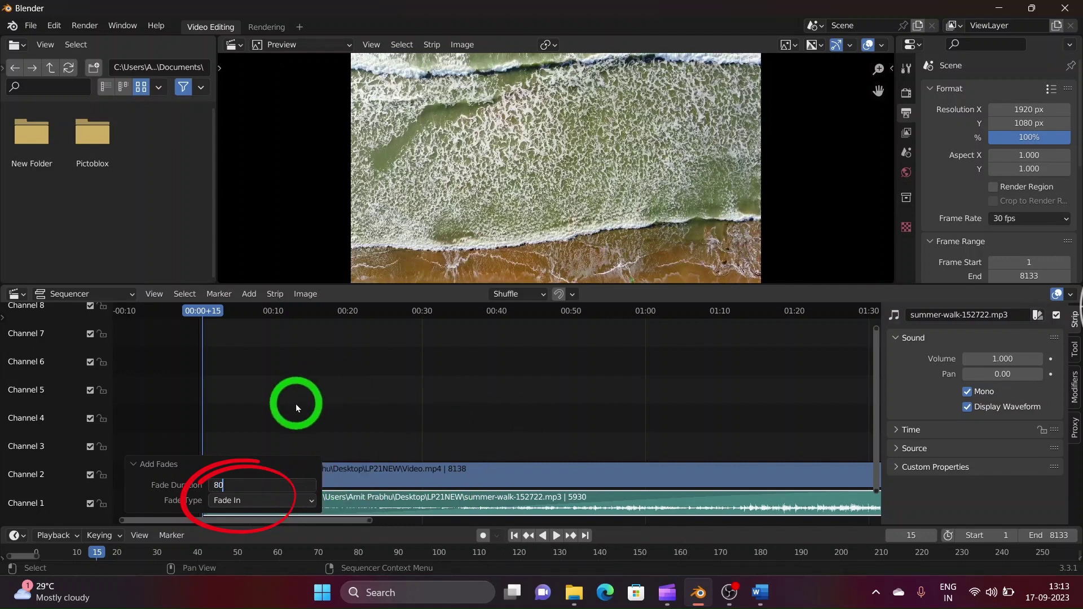
pyautogui.press('Return')
pyautogui.click(271, 422)
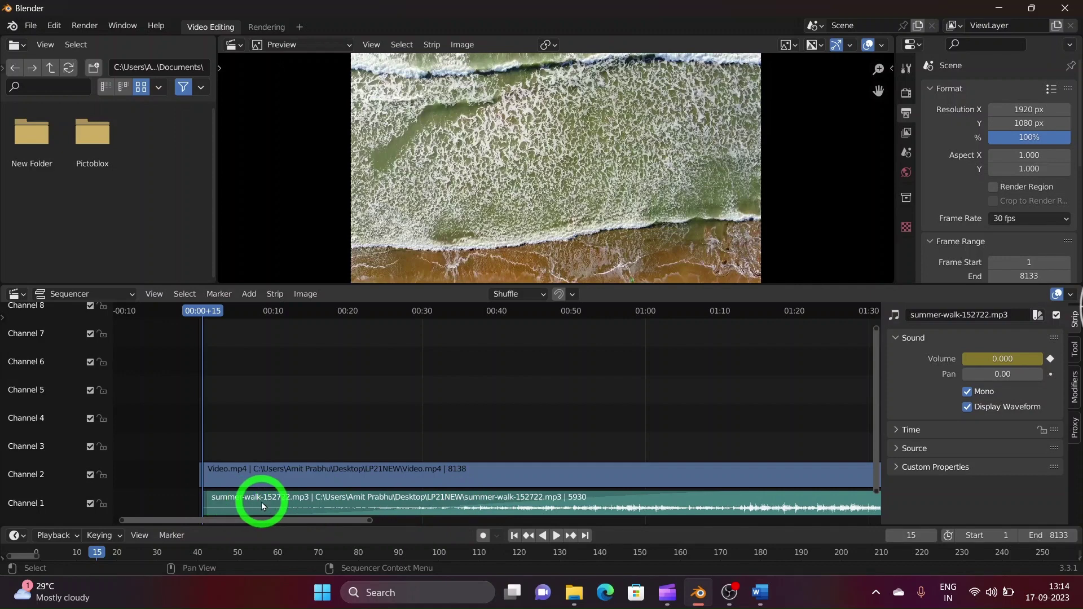
# Step: Clear the fade from the summer-walk-152722.mp3 sound strip
pyautogui.click(387, 506)
pyautogui.rightClick(323, 510)
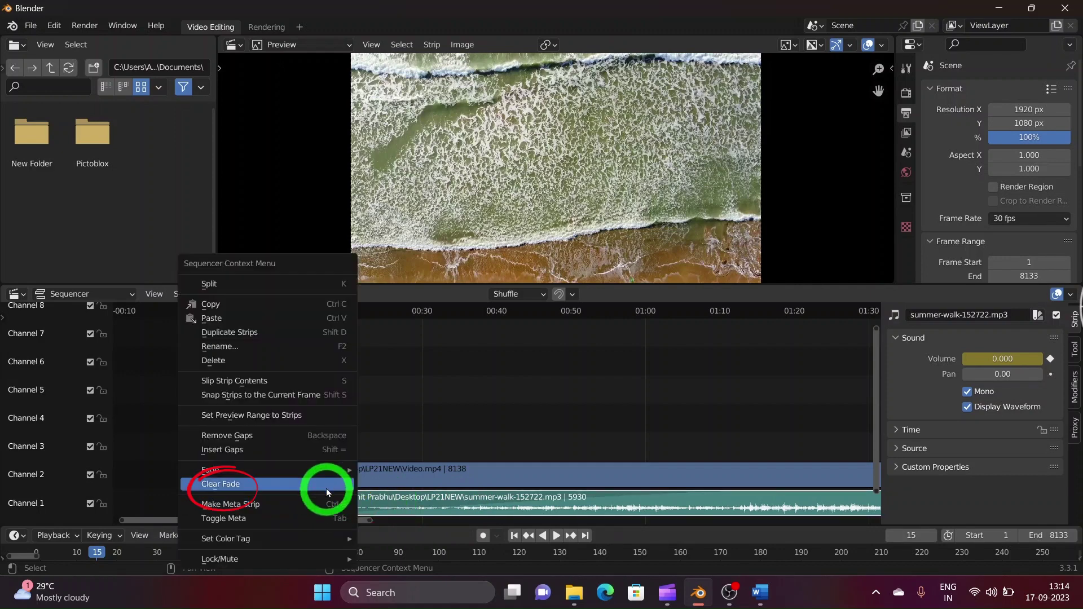
pyautogui.click(327, 485)
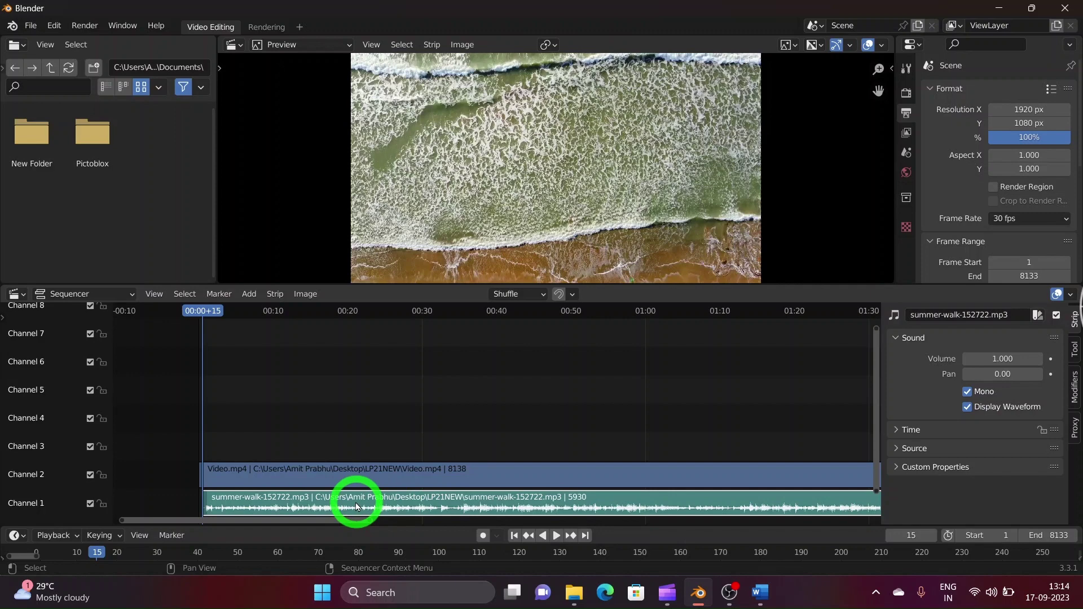
# Step: Add a Fade Out to the summer-walk-152722.mp3 sound strip with a fade duration of 100 seconds
pyautogui.click(442, 501)
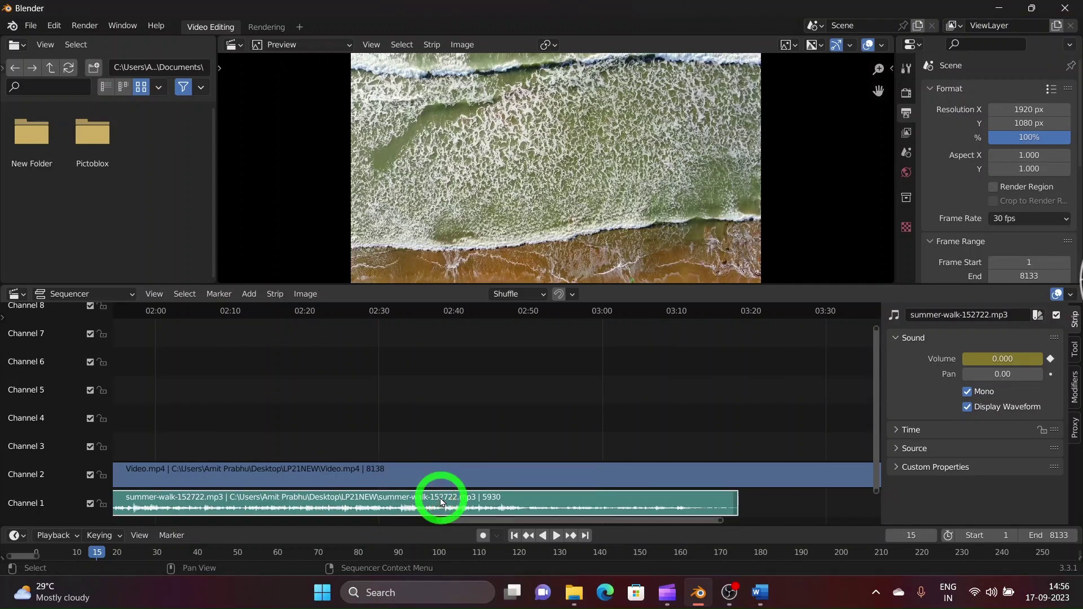
pyautogui.rightClick(442, 502)
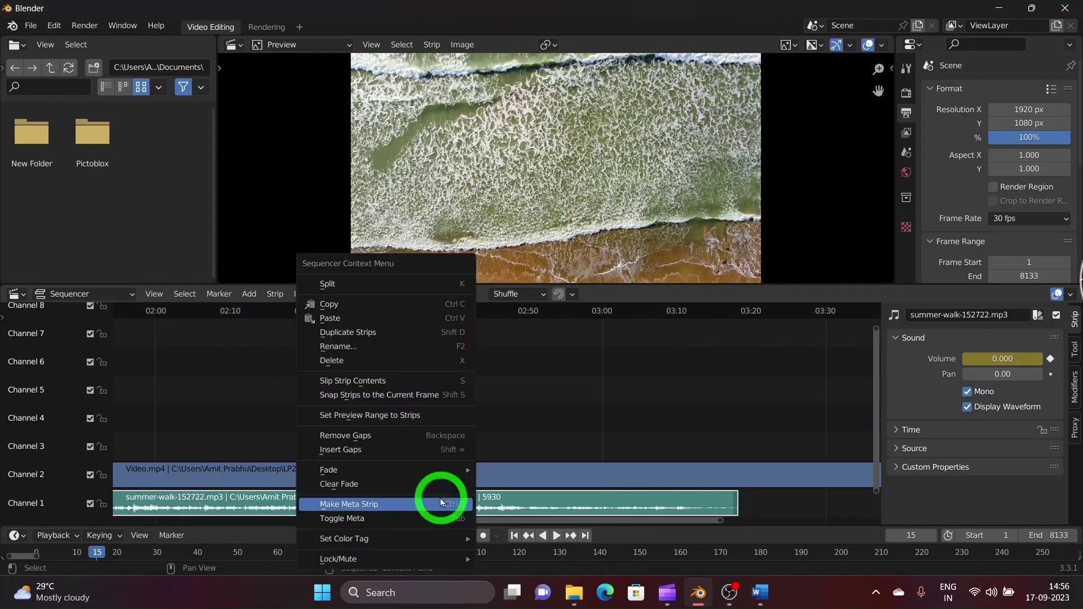
pyautogui.moveTo(460, 473)
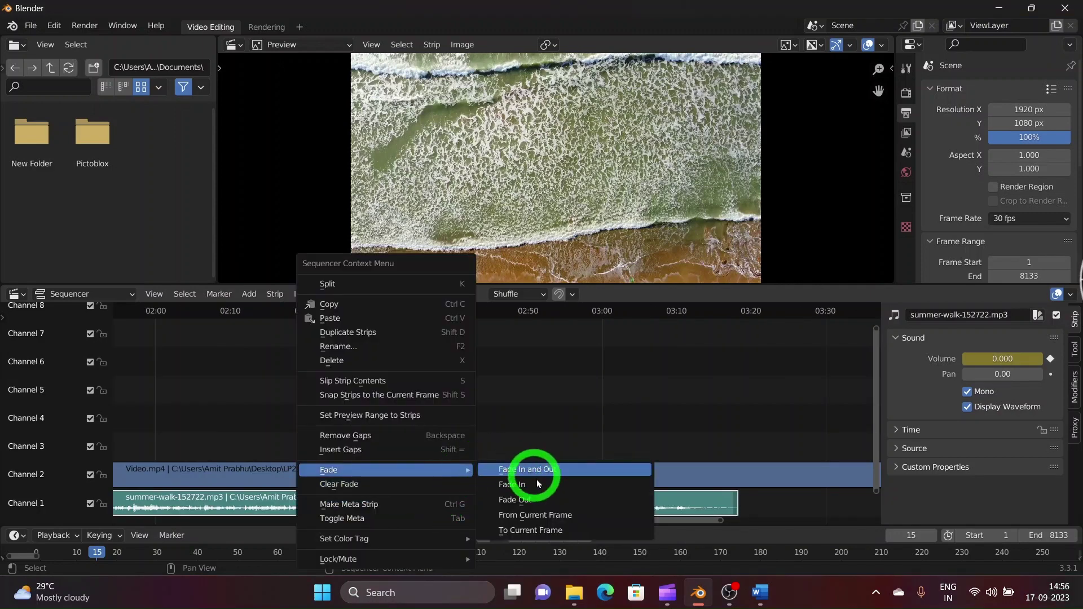
pyautogui.click(528, 497)
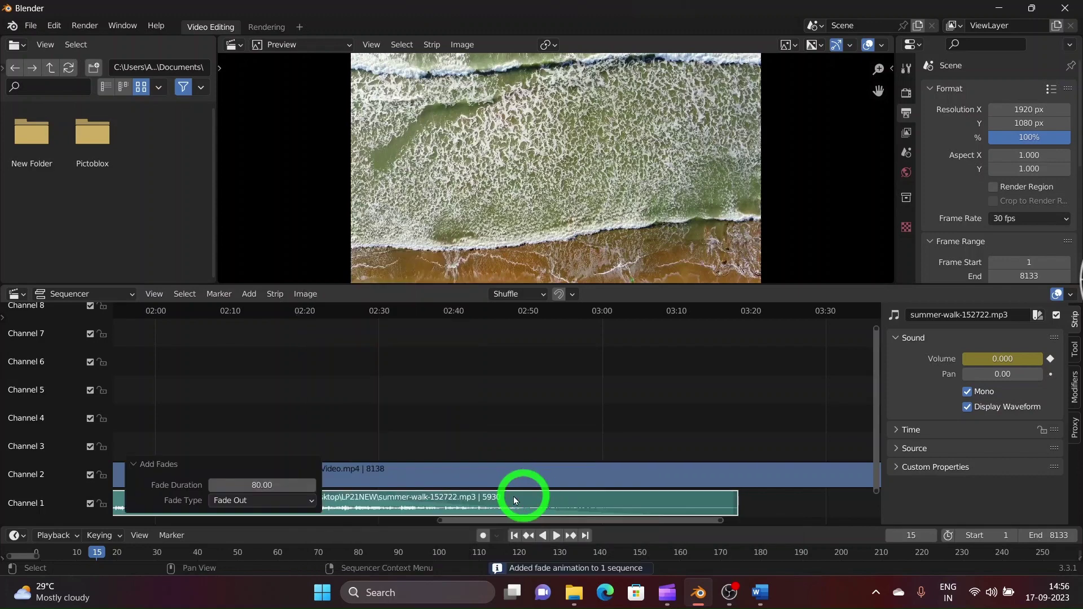
pyautogui.click(266, 484)
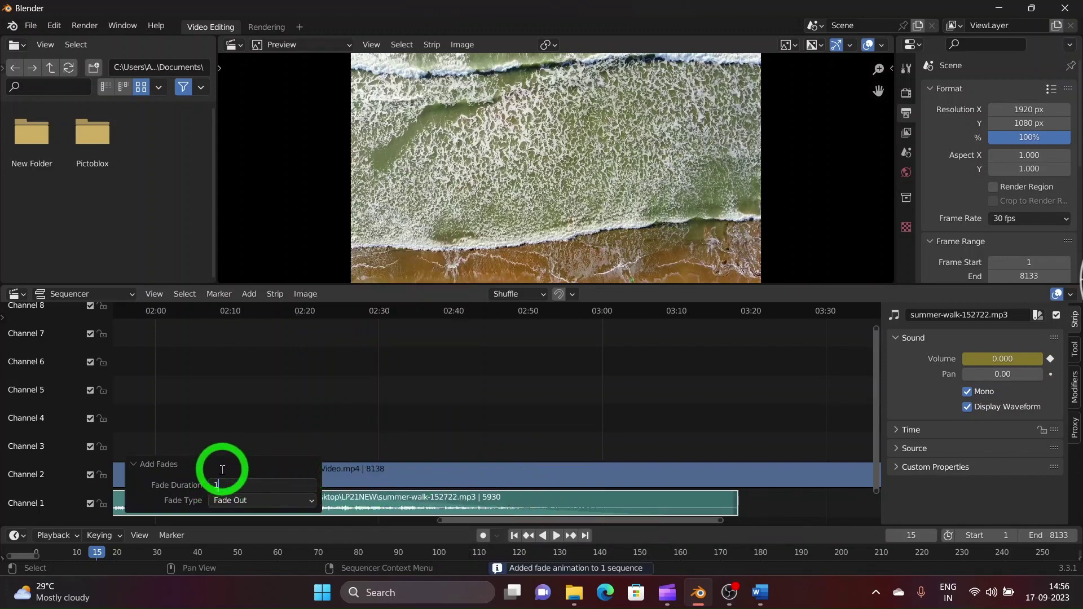
pyautogui.write('100')
pyautogui.press('Return')
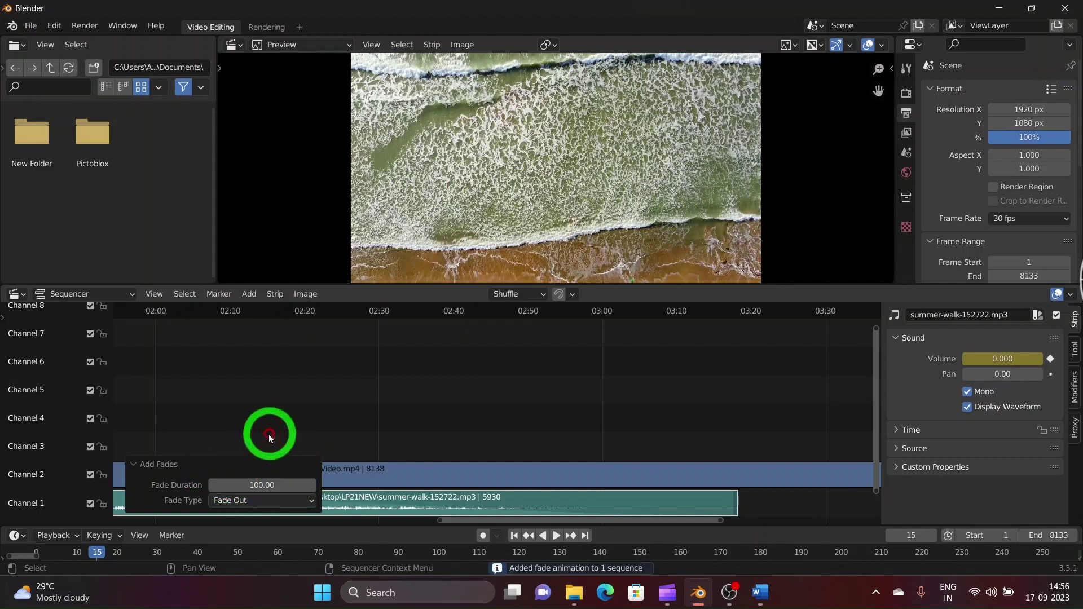
pyautogui.click(286, 435)
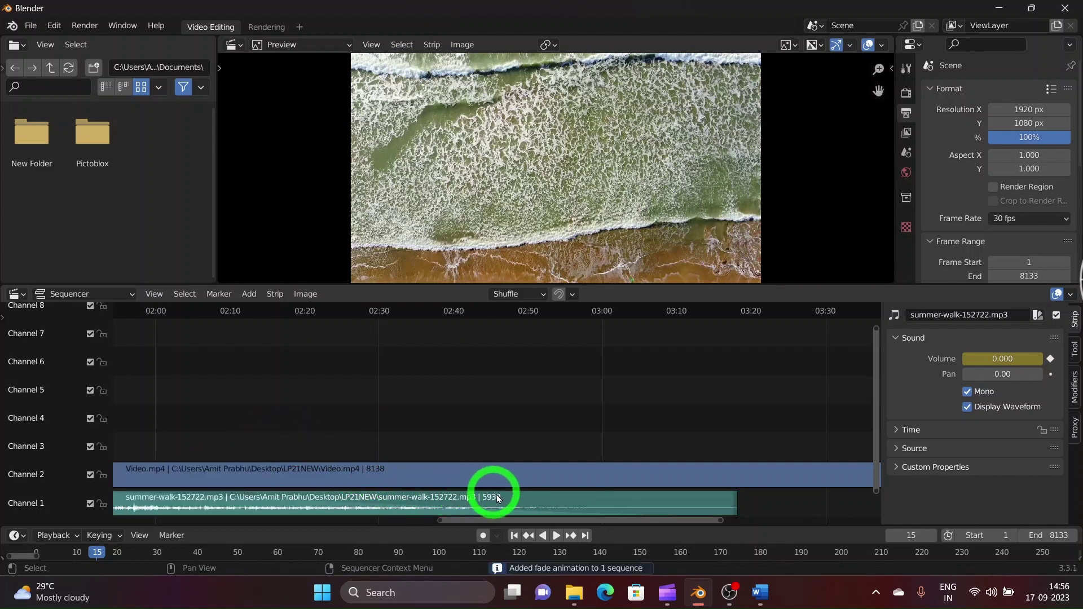